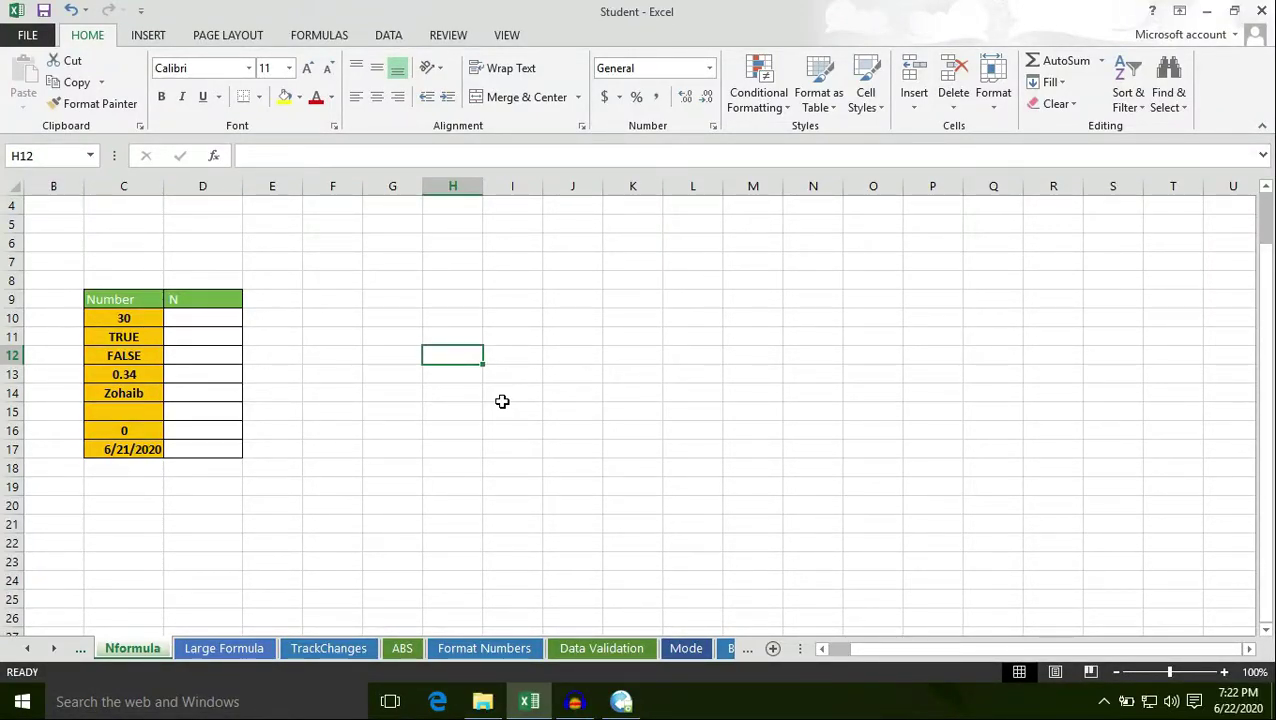
Review the Number list values (30, TRUE, FALSE, text, blank, 0, date) and their empty N cells.
drag(125, 302, 185, 449)
click(316, 394)
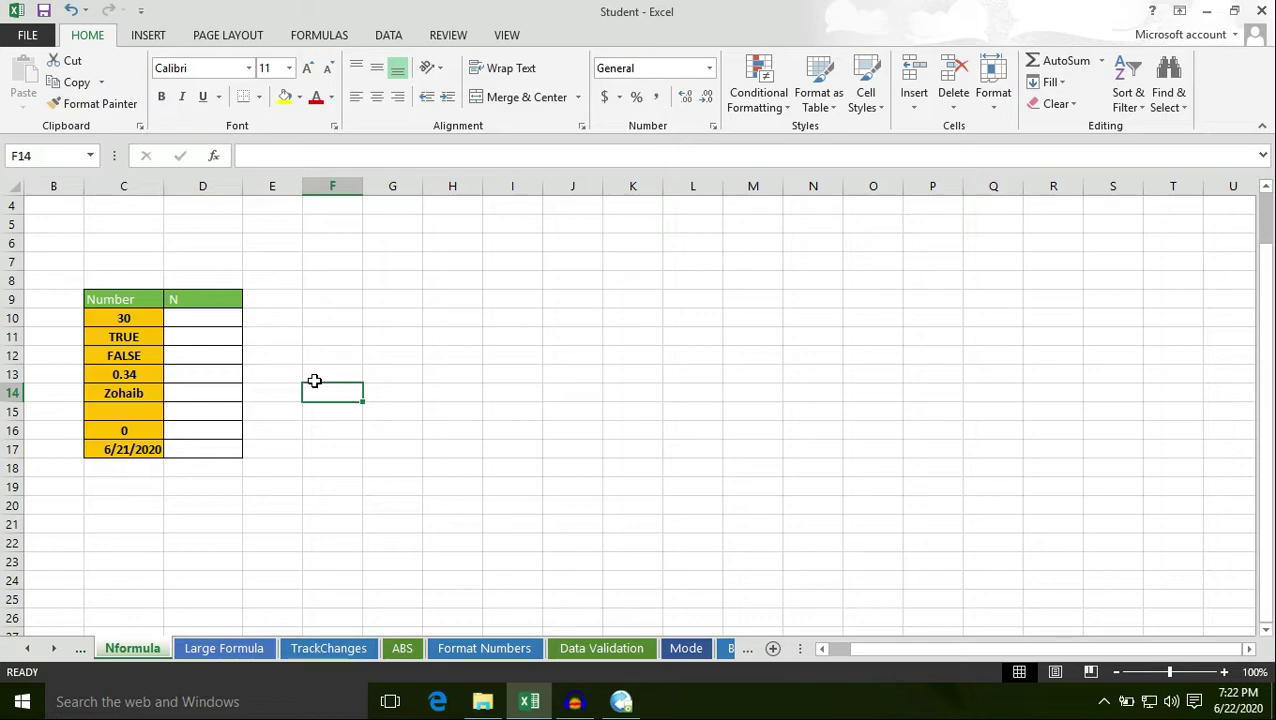
click(197, 336)
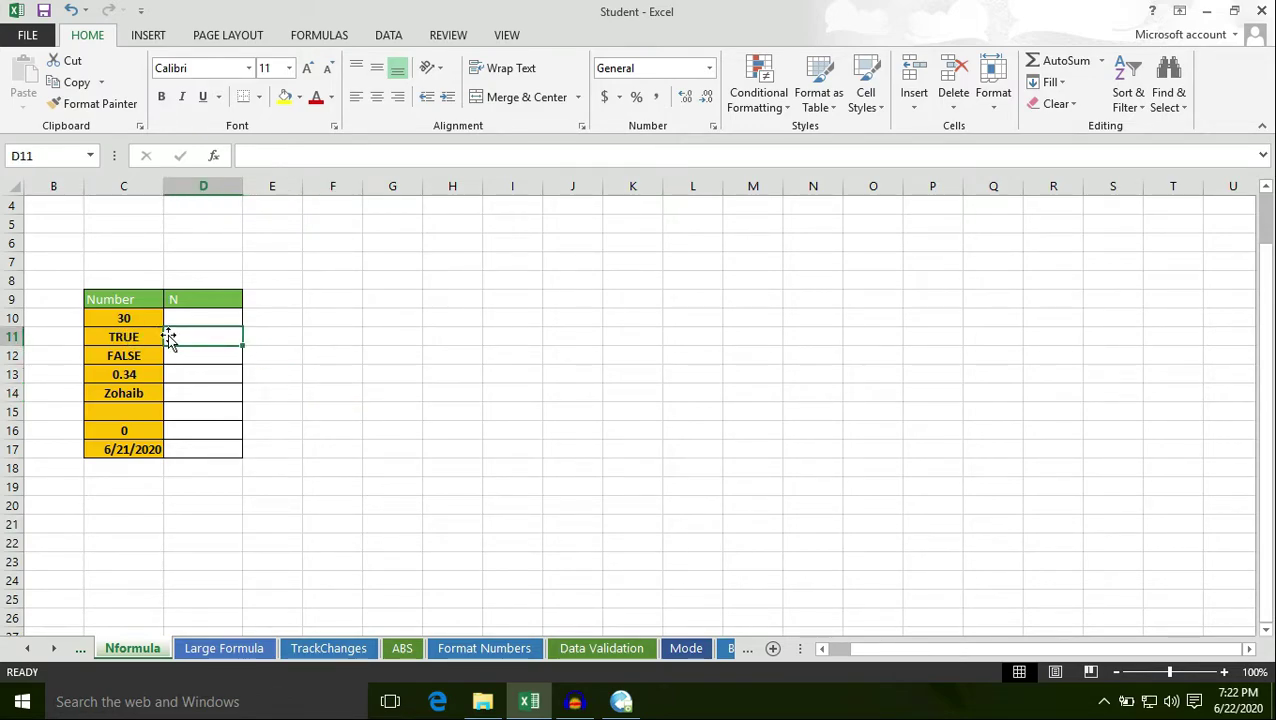
click(158, 356)
click(197, 356)
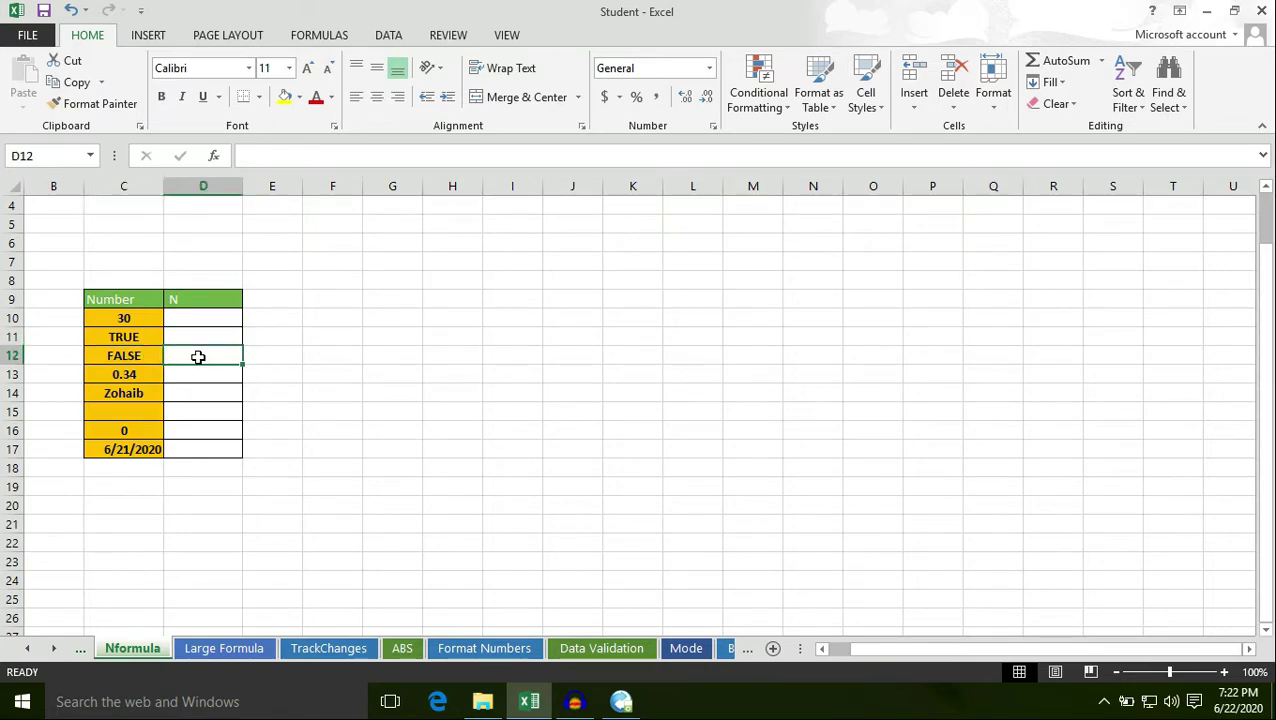
click(191, 396)
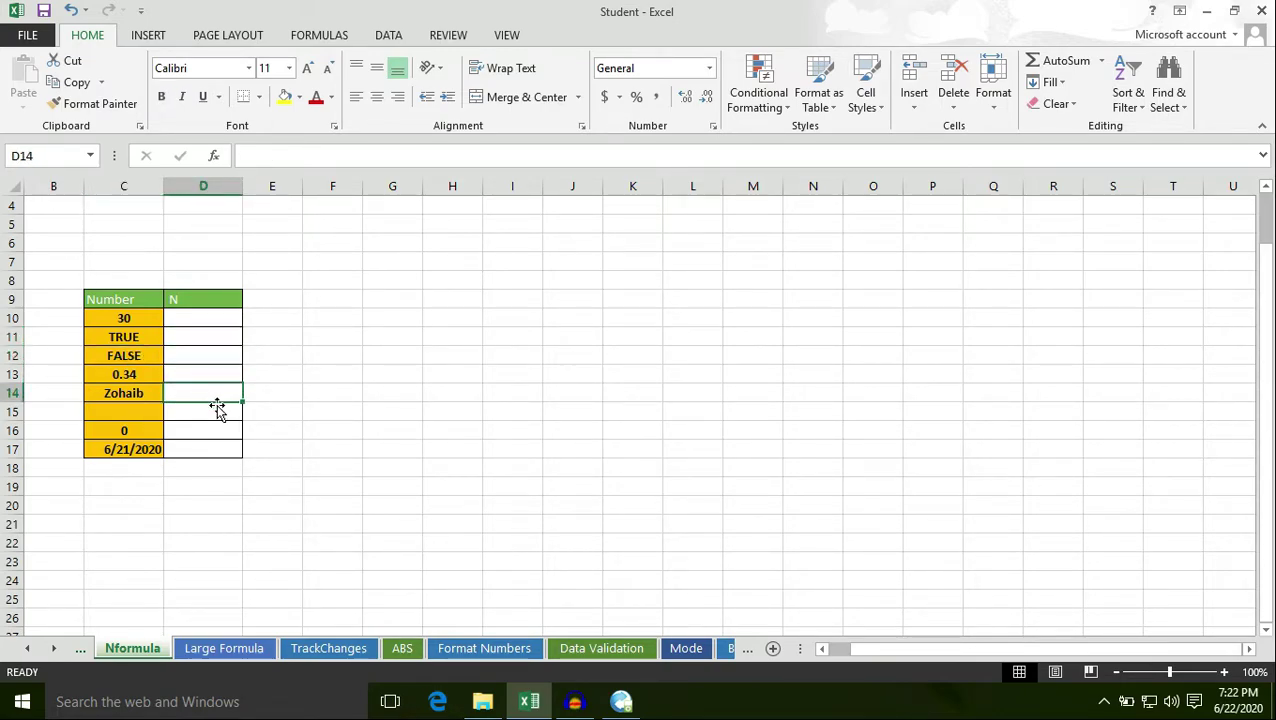
click(191, 451)
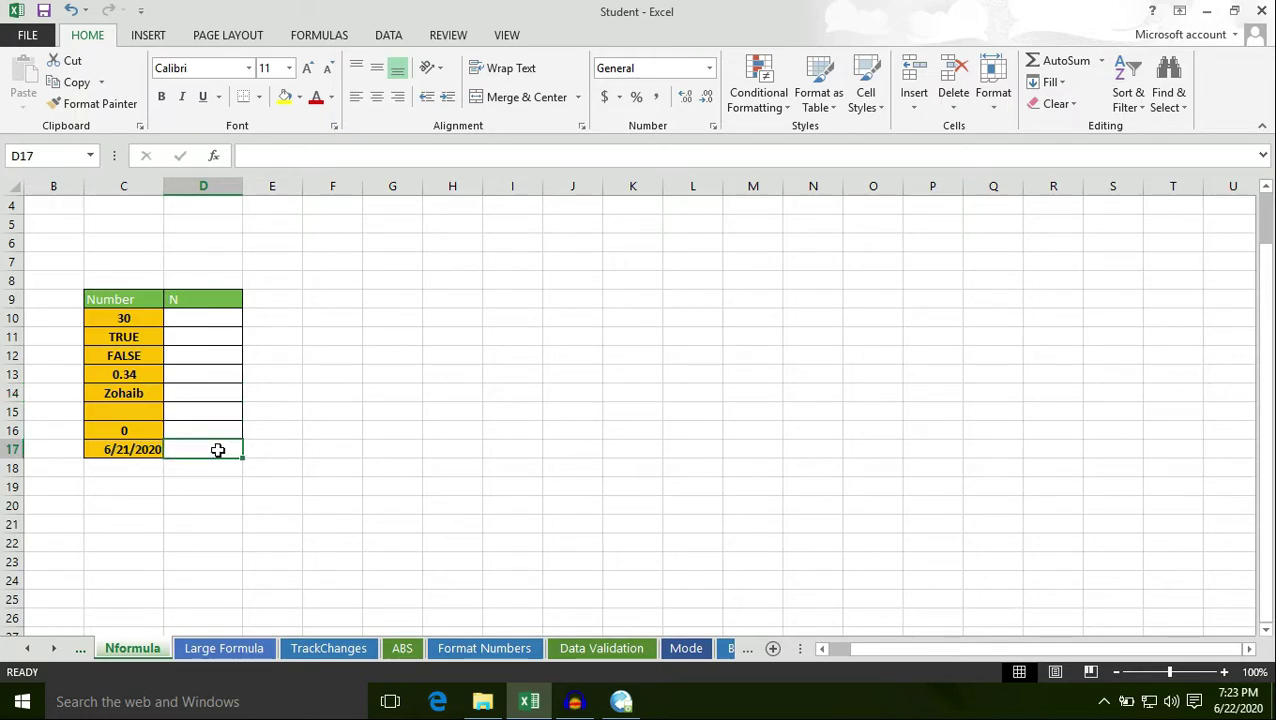
click(116, 413)
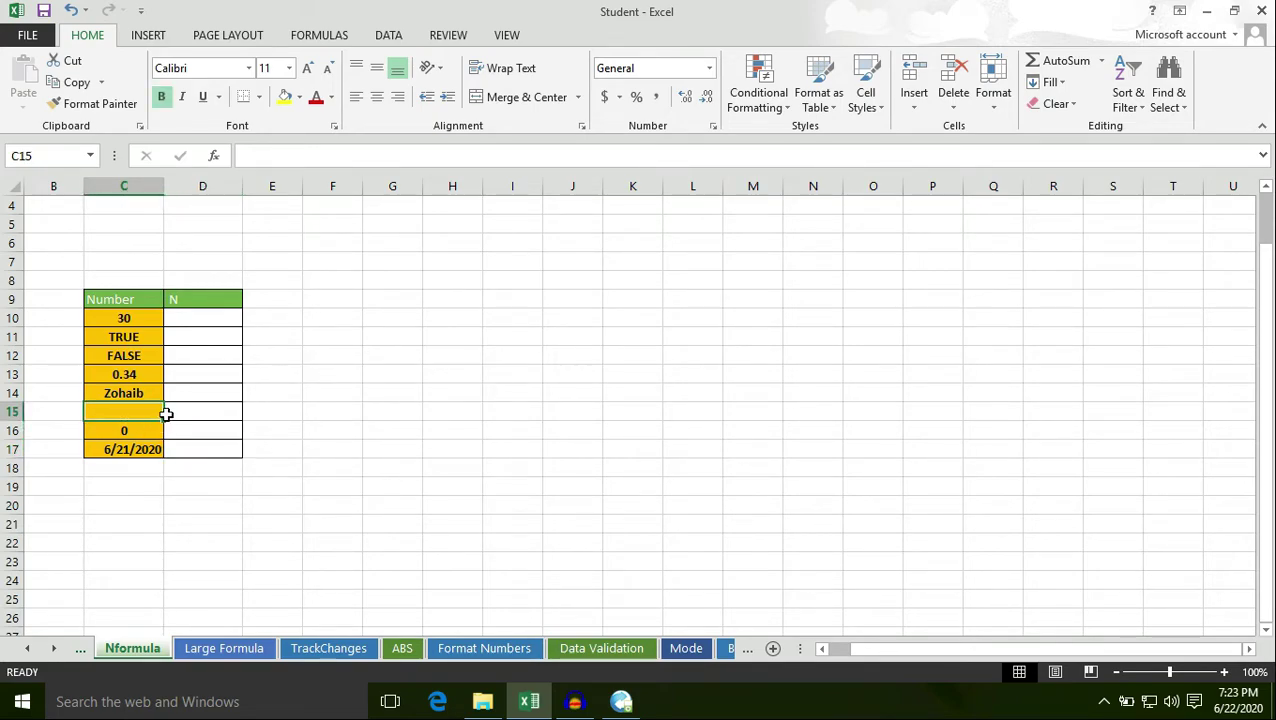
click(203, 412)
click(140, 432)
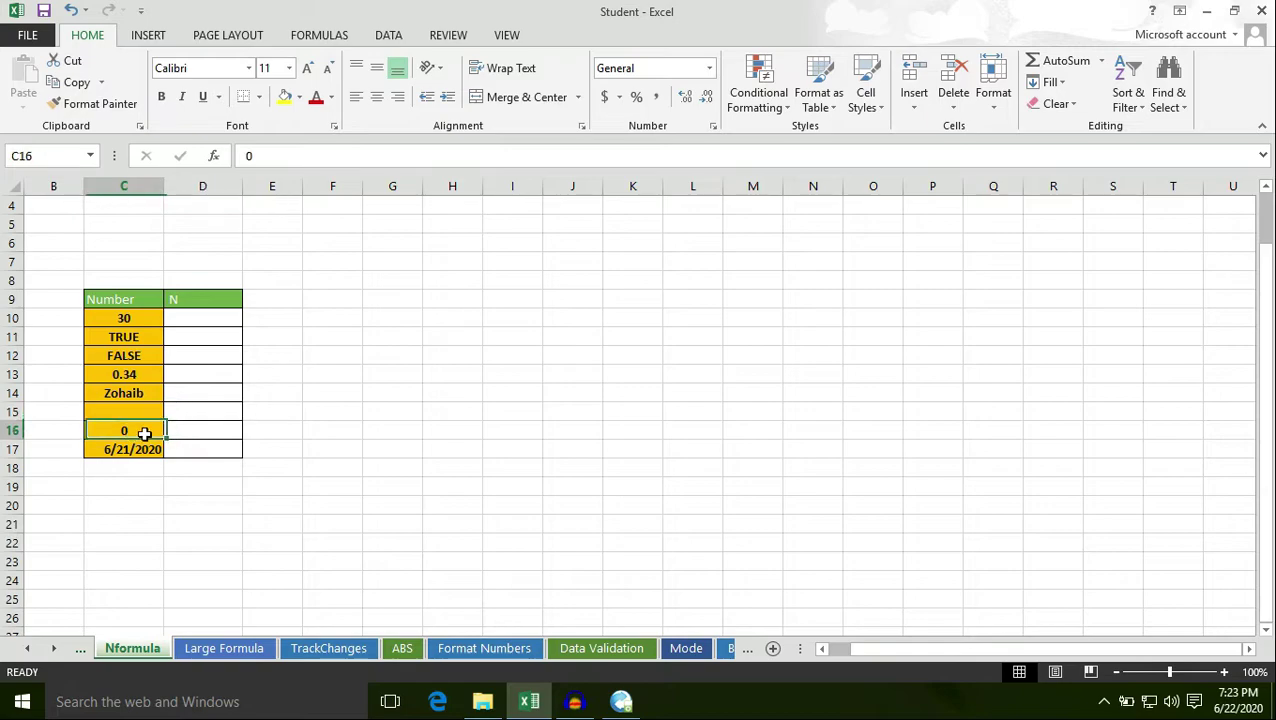
click(215, 430)
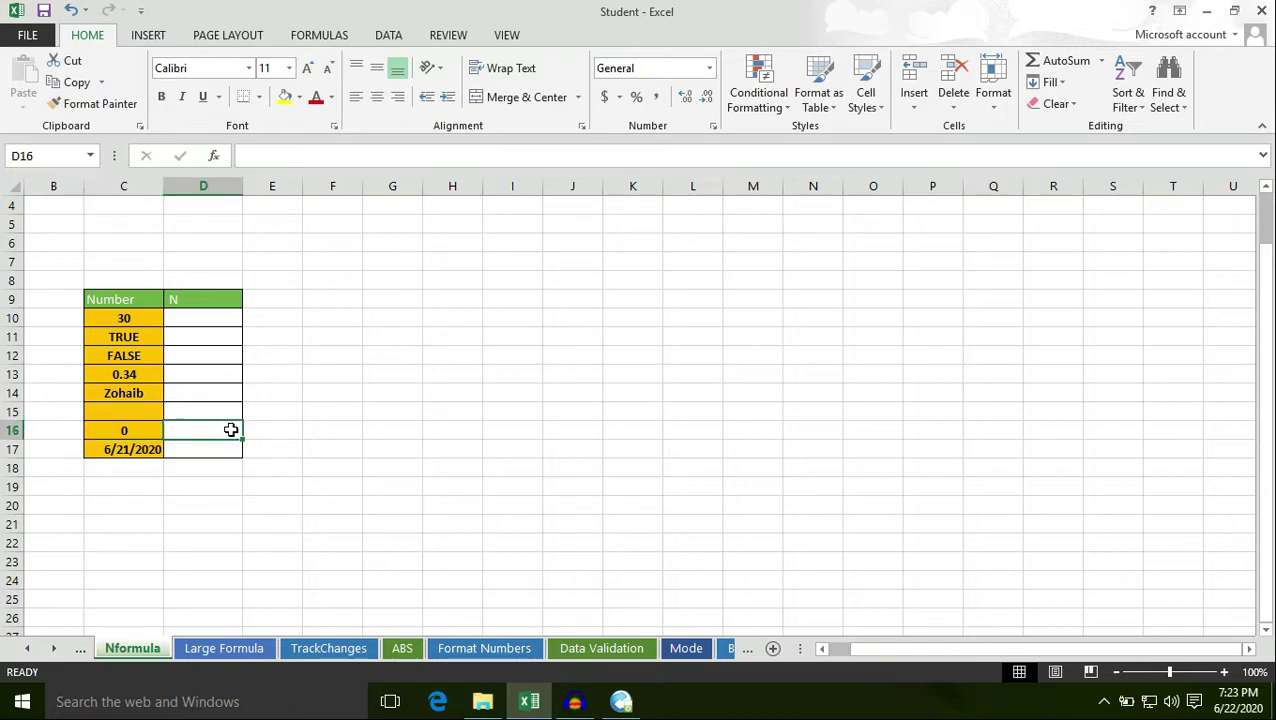
click(132, 319)
click(207, 318)
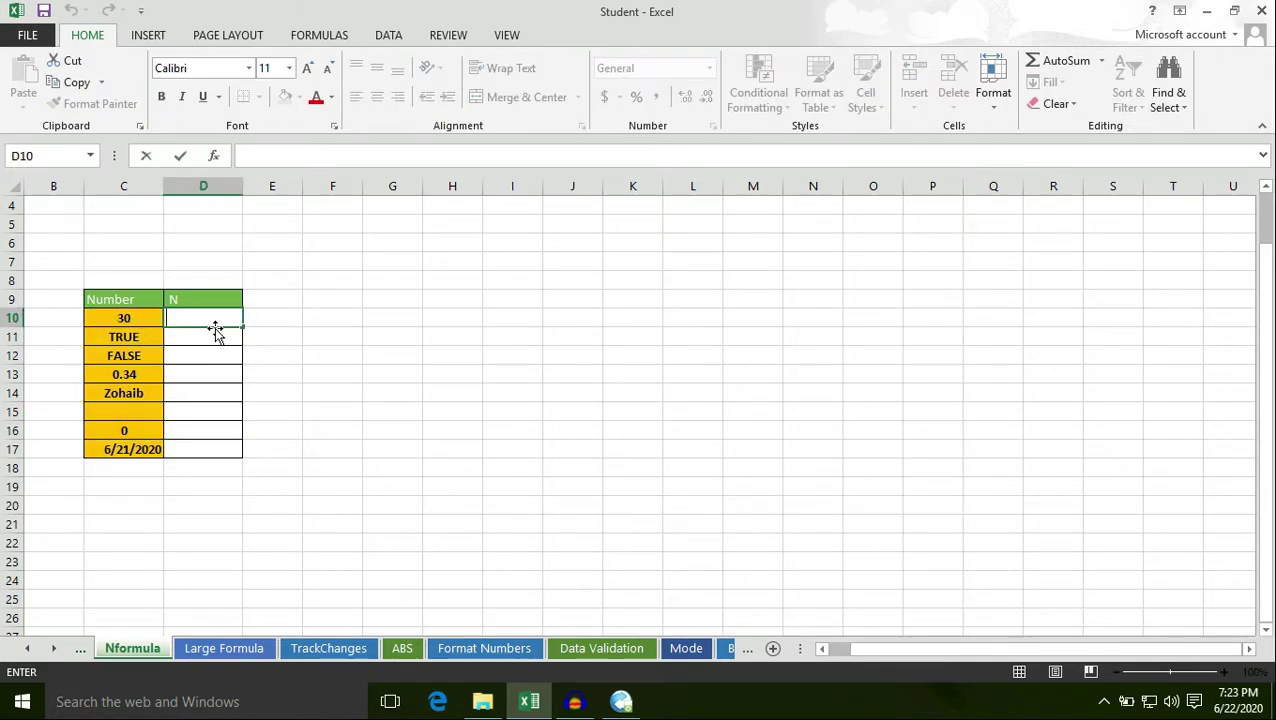
click(335, 360)
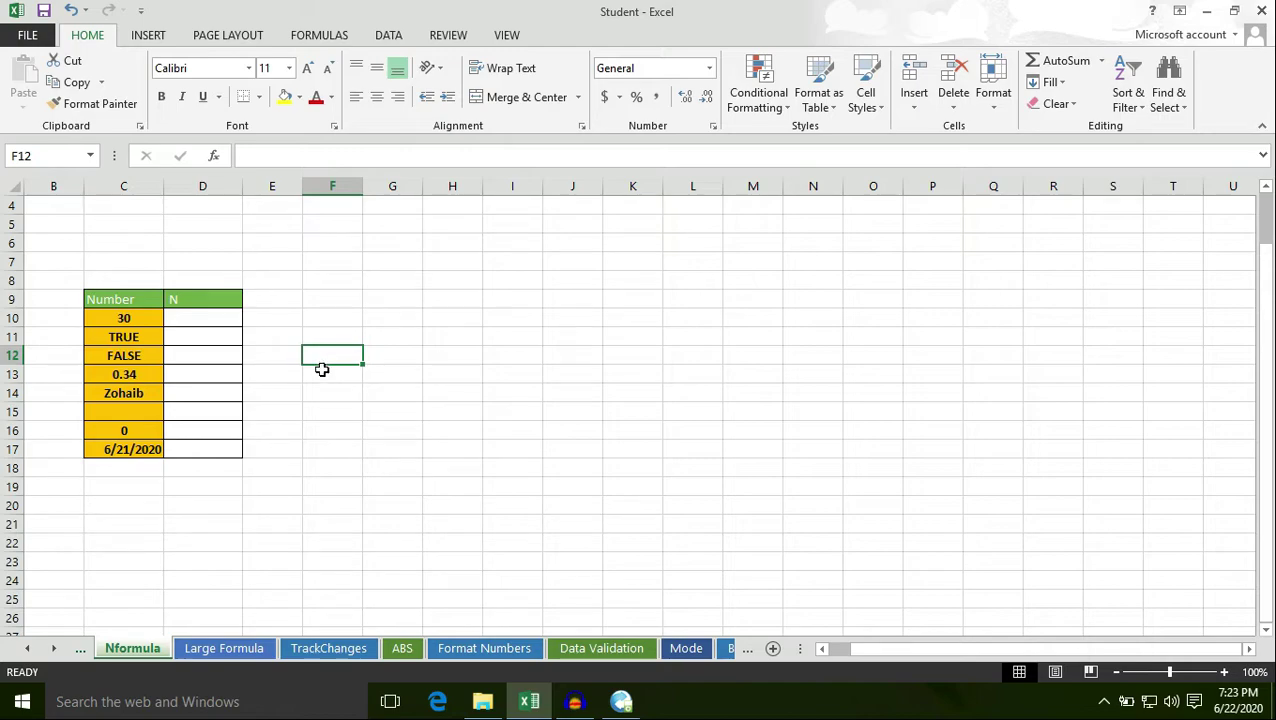
Enter =N(C10) in D10 so it returns 30.
click(199, 319)
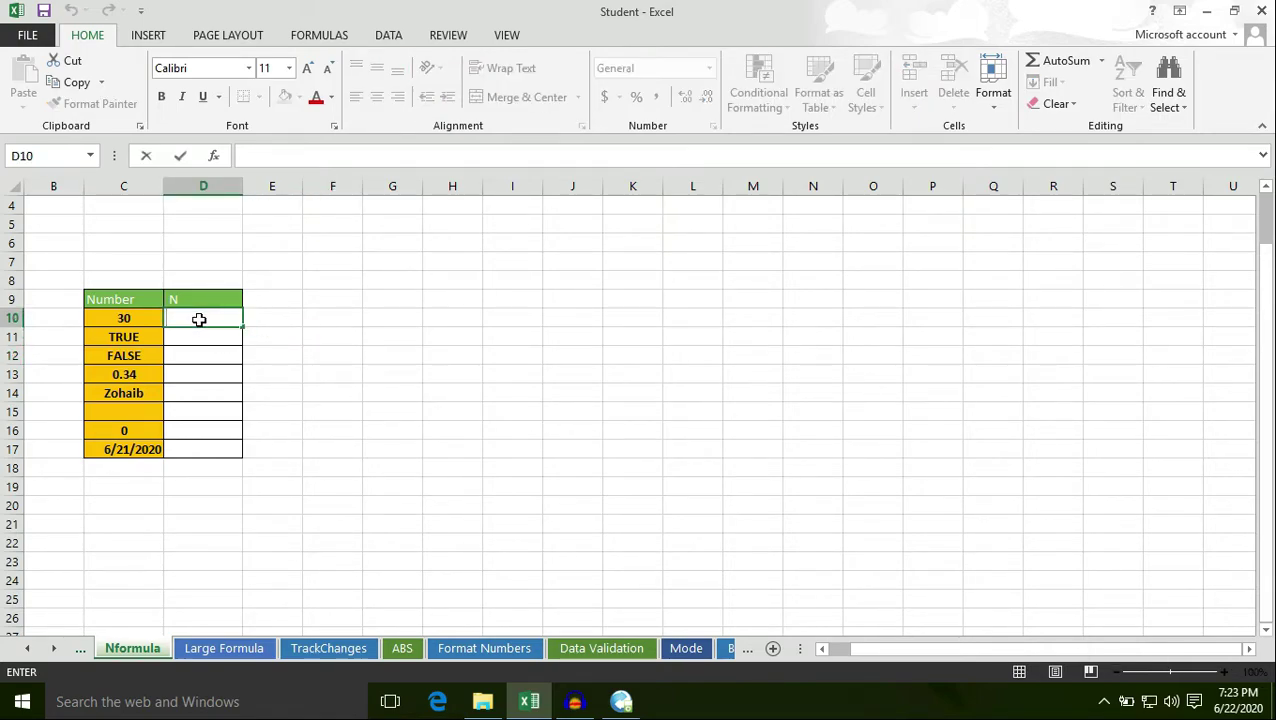
text(=)
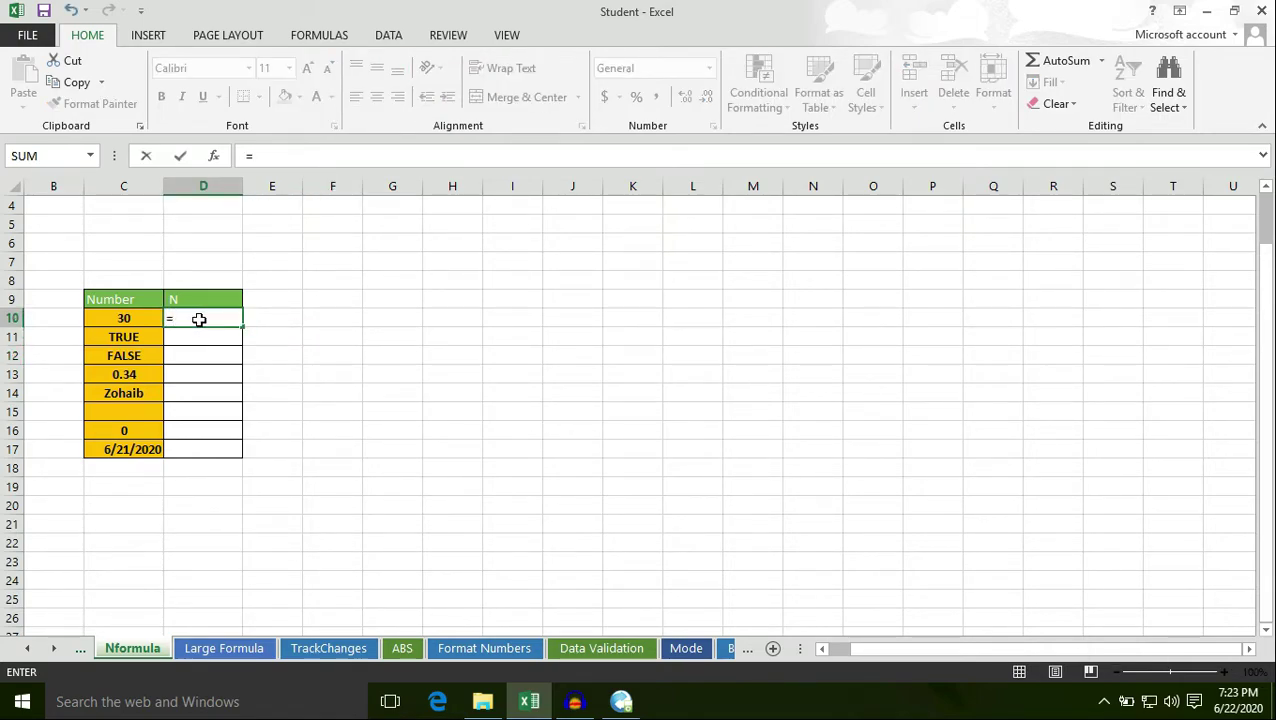
text(n)
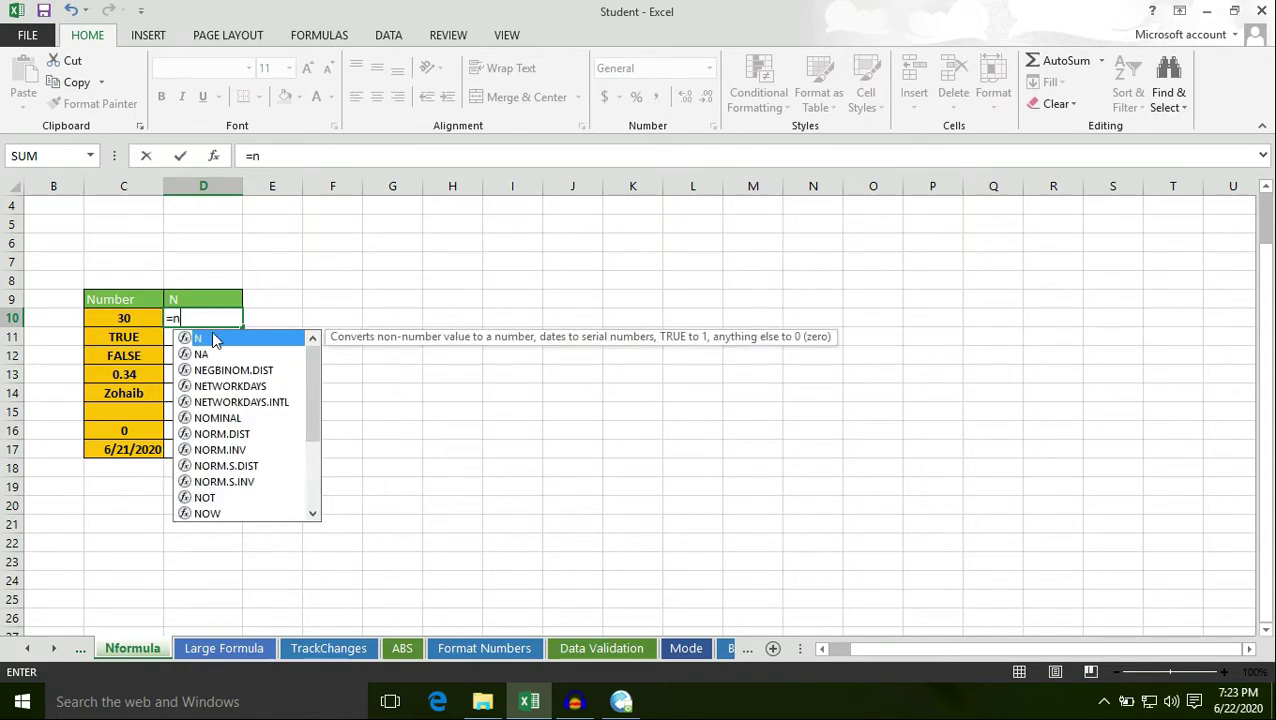
double_click(213, 340)
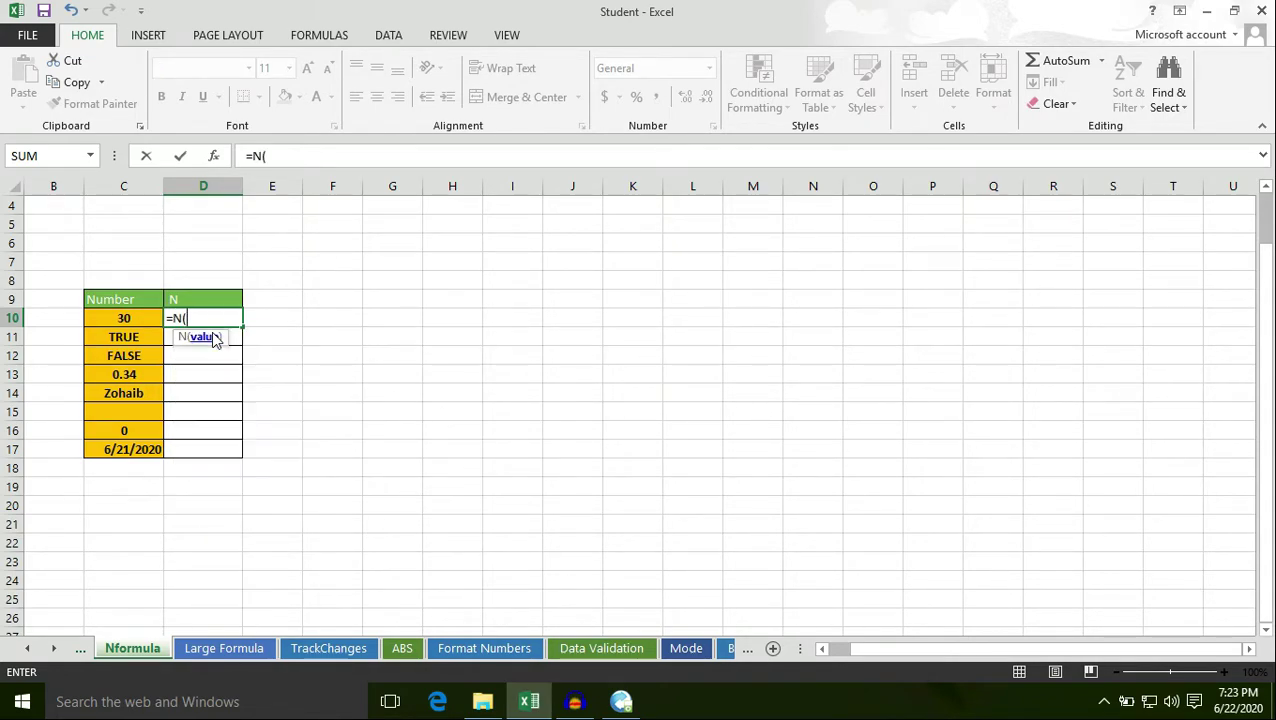
click(134, 319)
text())
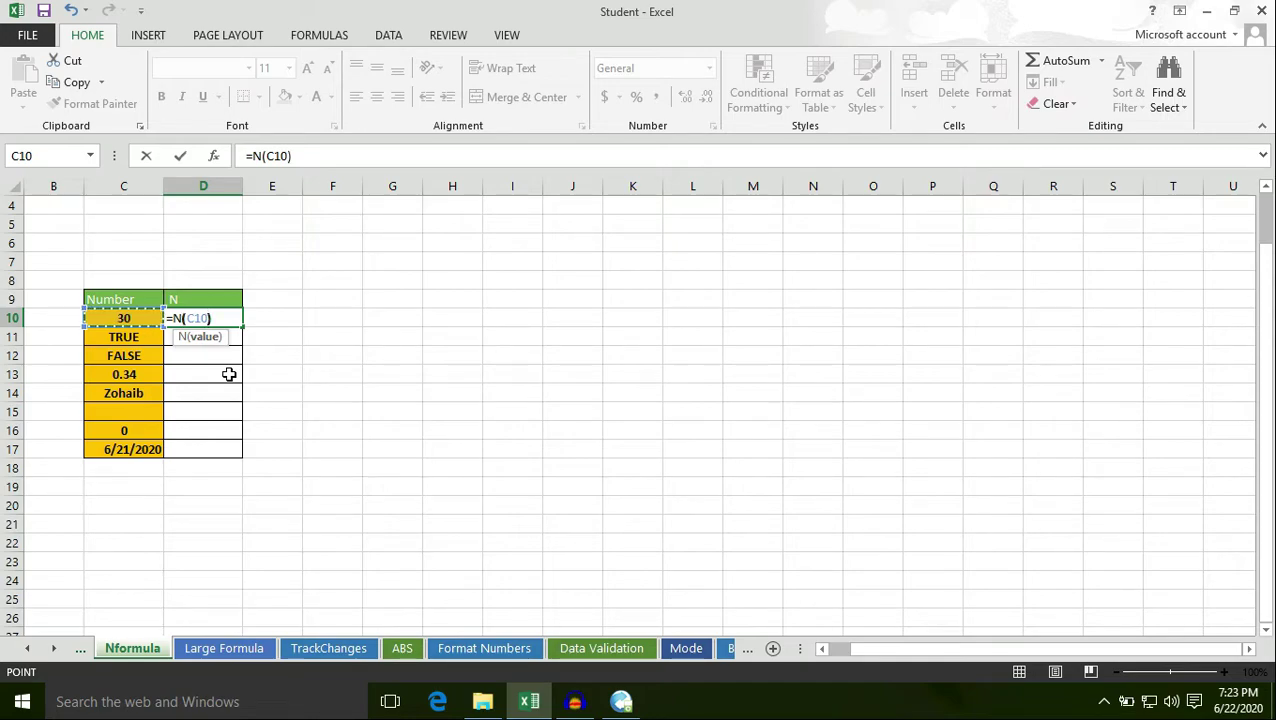
key(Return)
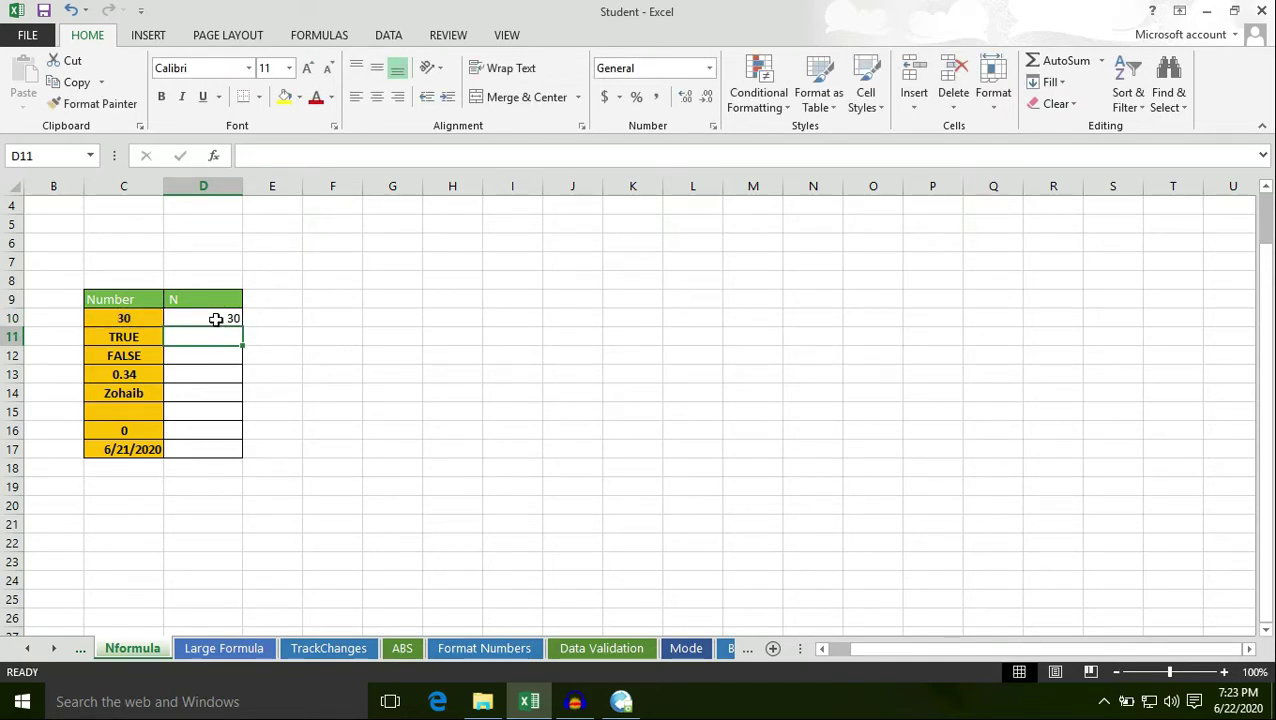
Enter =N(C11) in D11, converting TRUE to 1.
click(130, 320)
click(214, 319)
click(194, 342)
text(=)
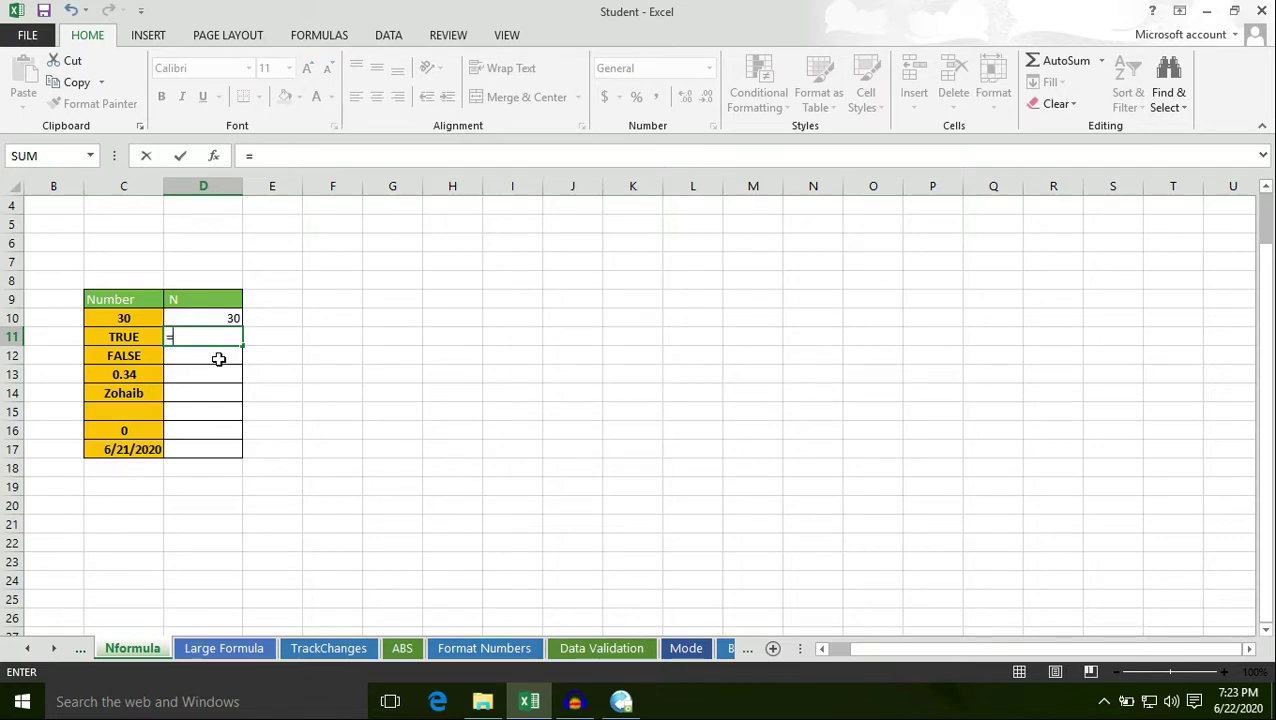
text(n)
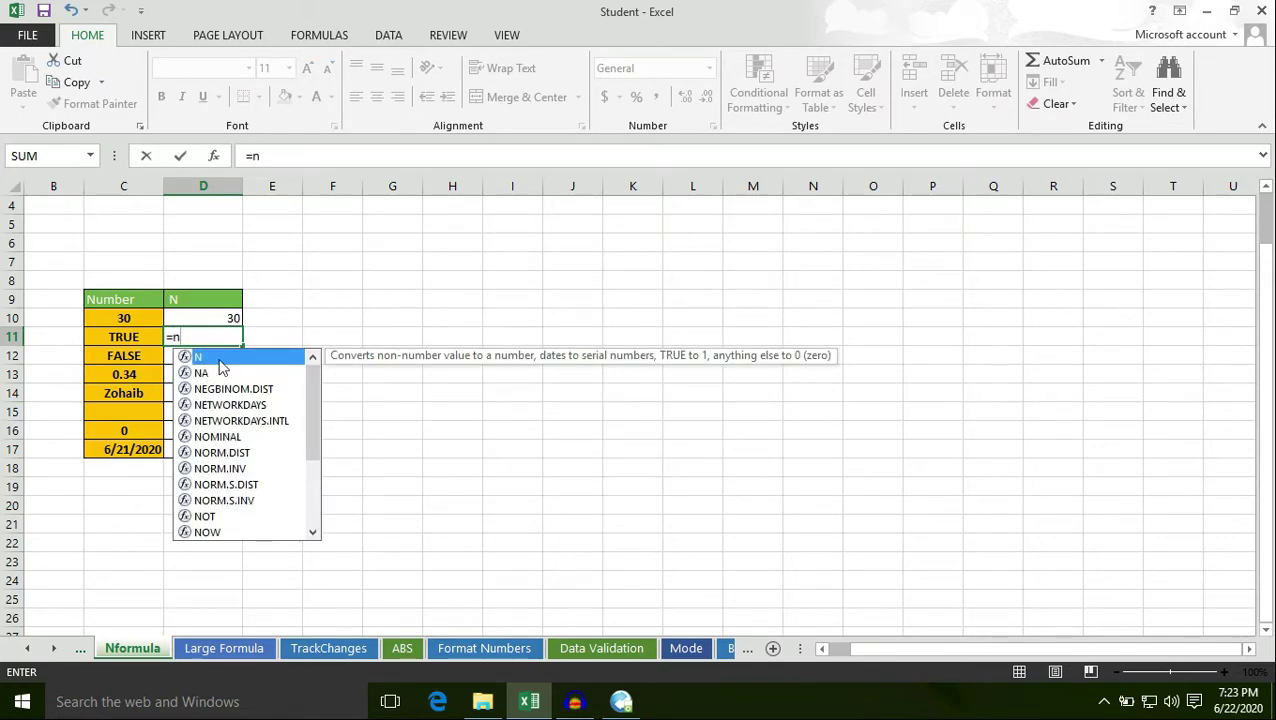
key(Tab)
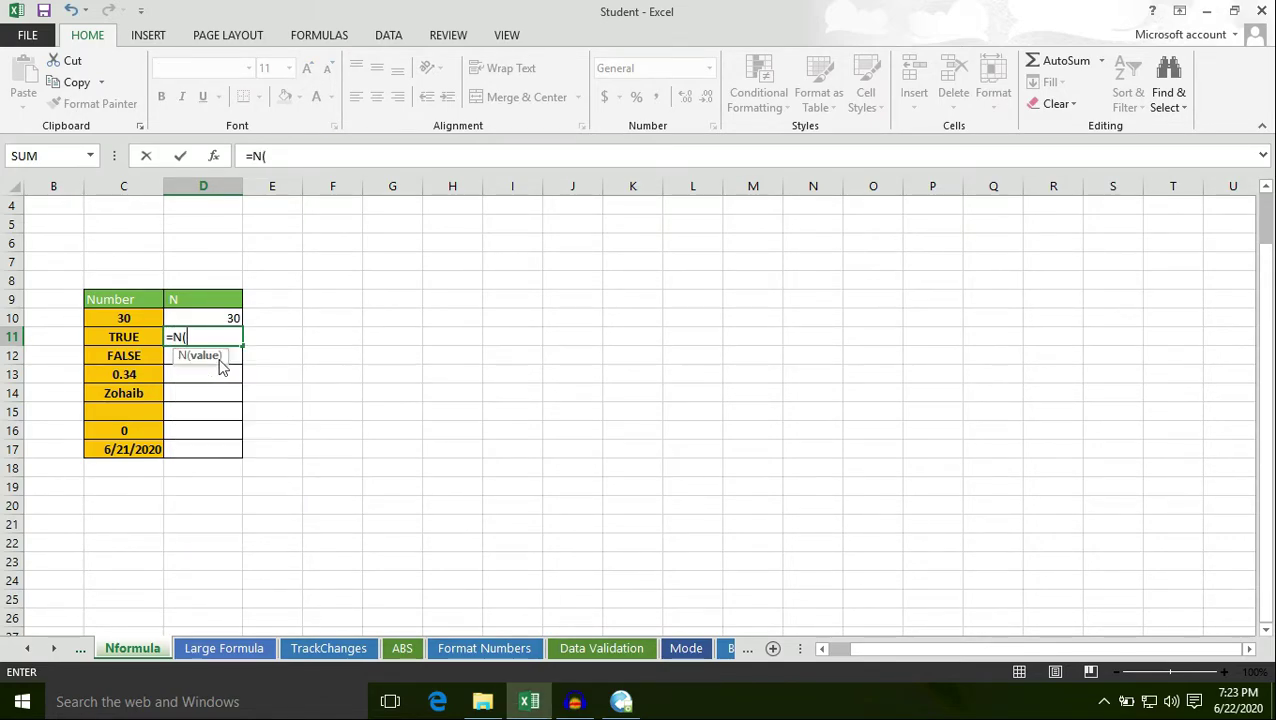
click(125, 340)
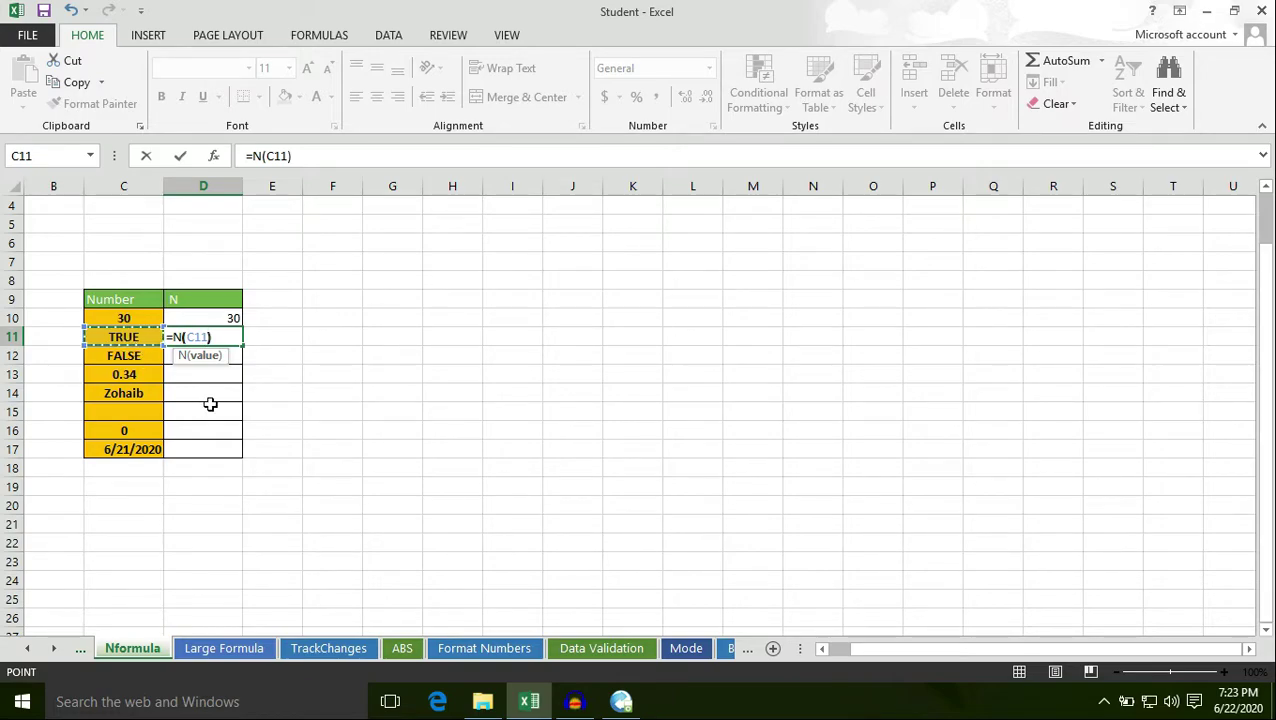
key(Return)
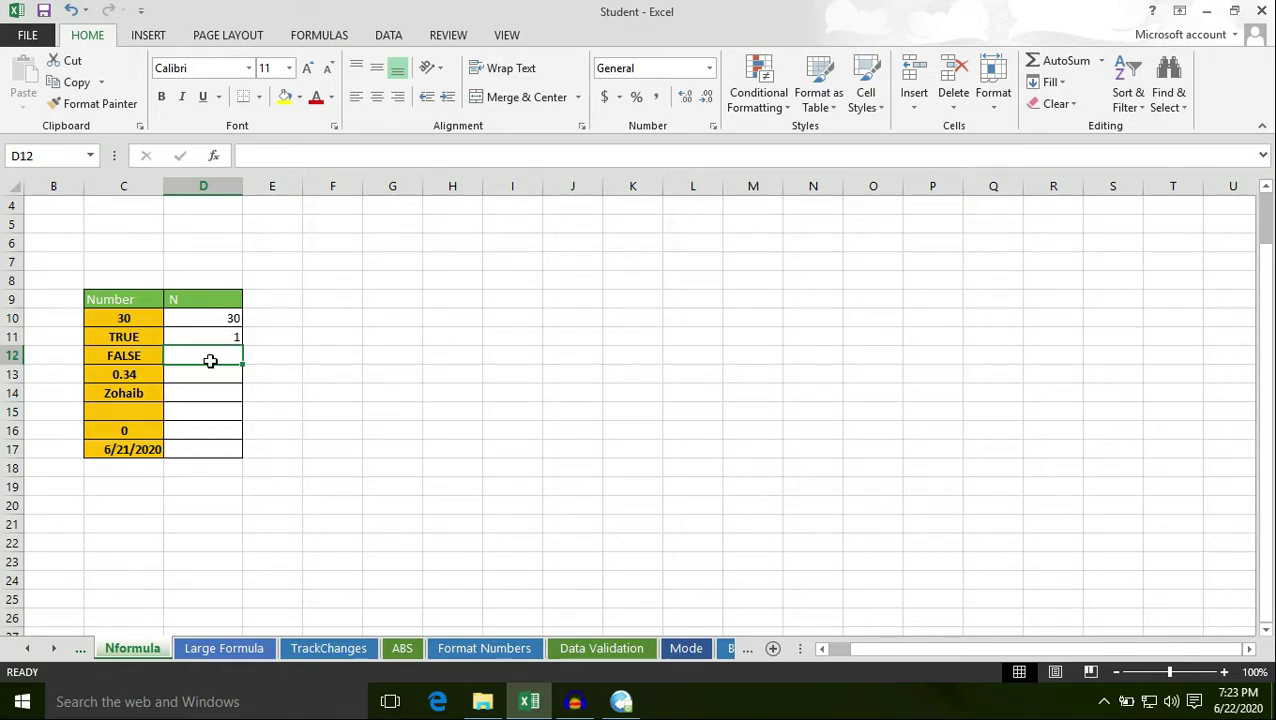
Enter =N(C12) in D12, converting FALSE to 0.
text(=)
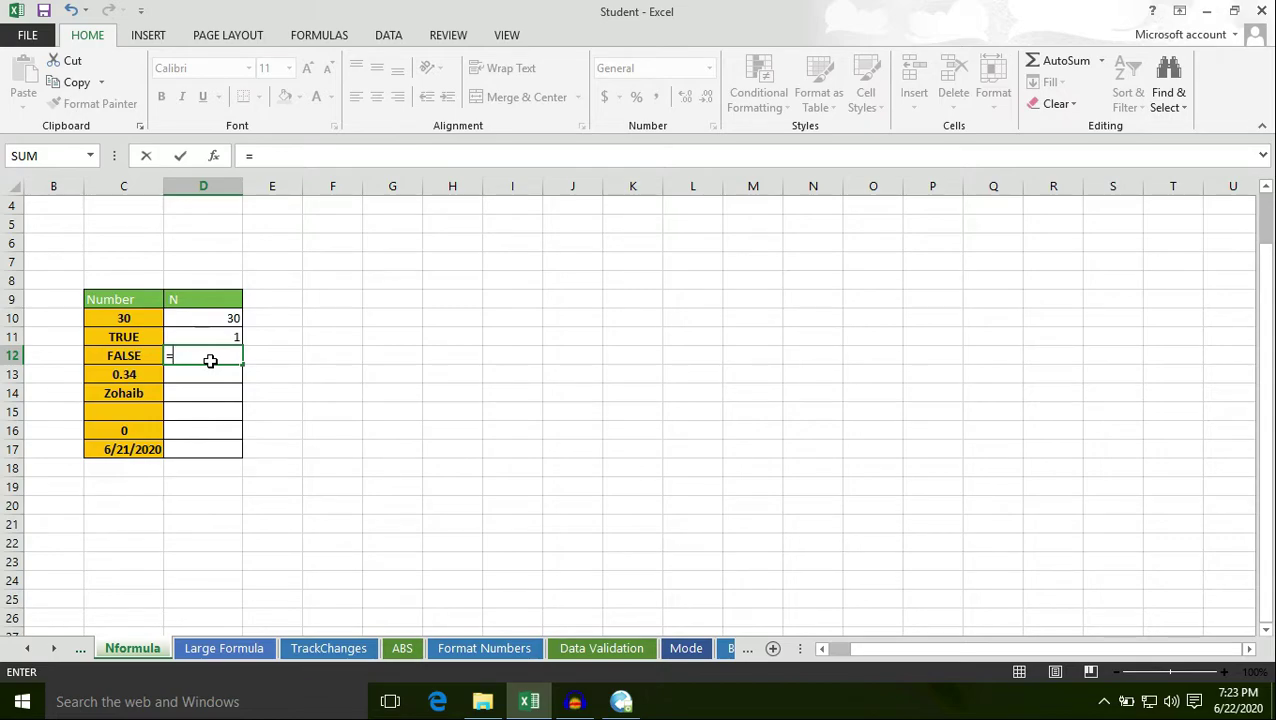
text(n)
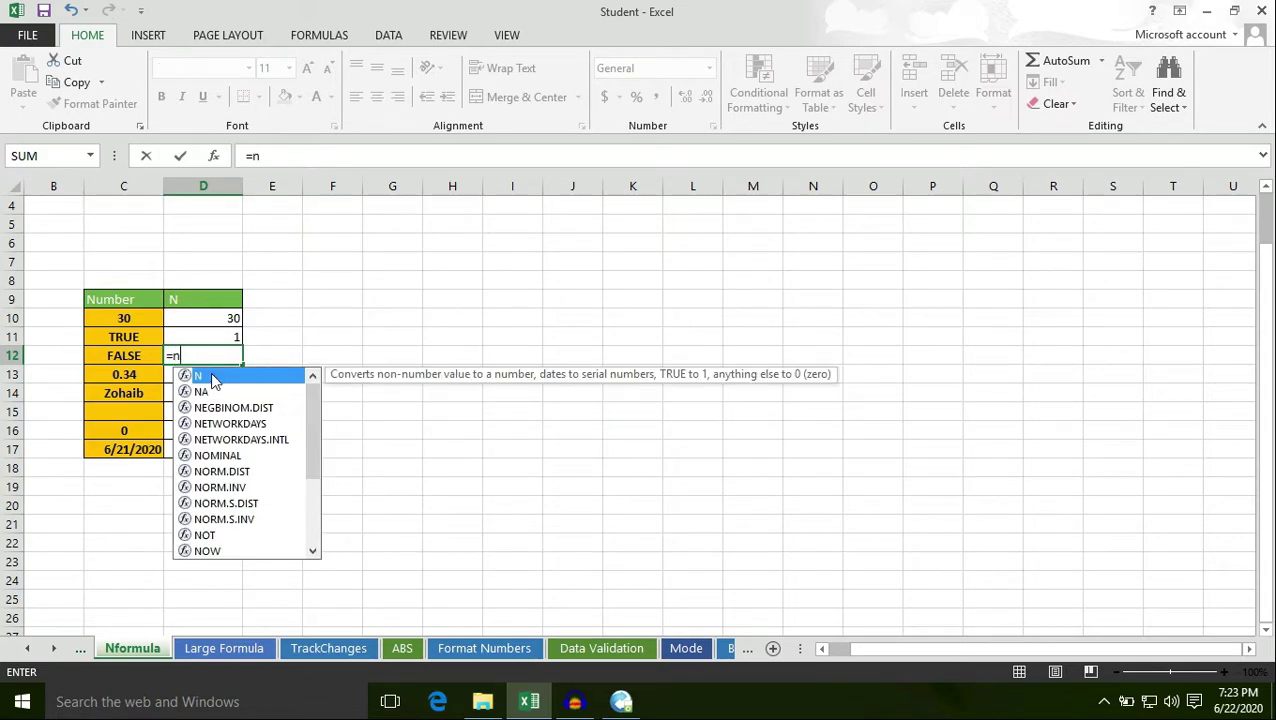
double_click(212, 380)
click(136, 357)
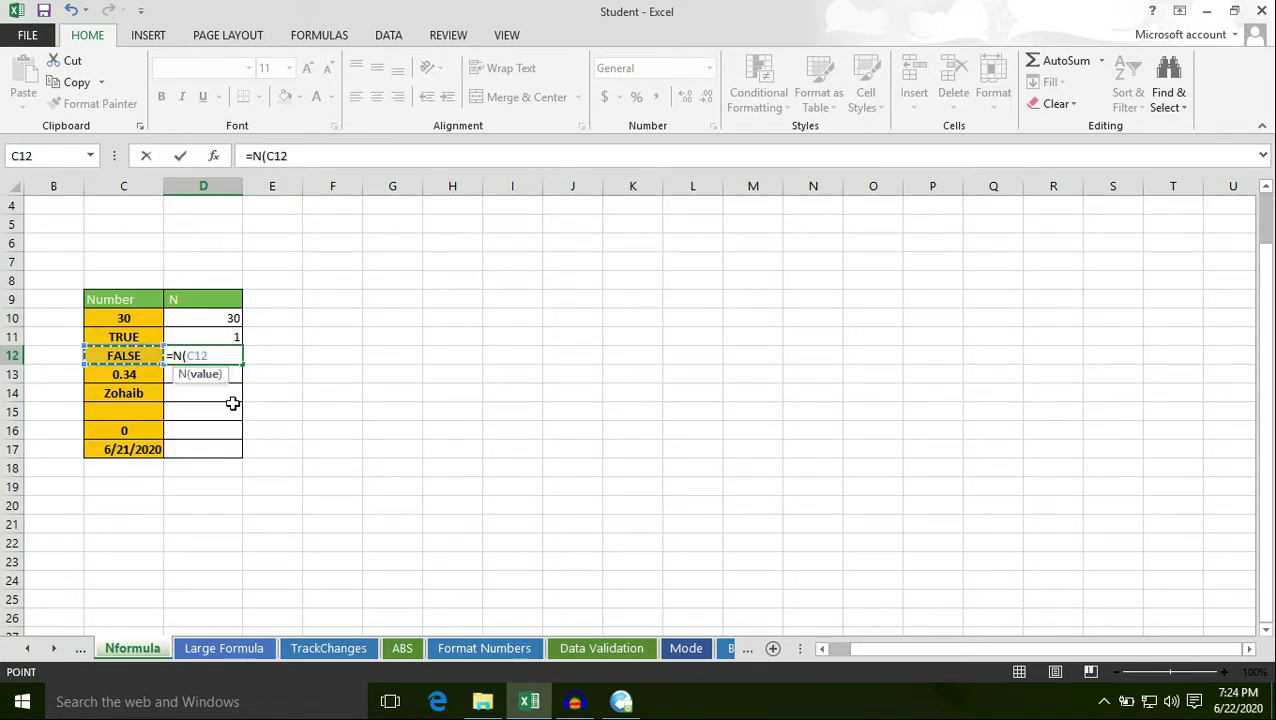
text())
key(Return)
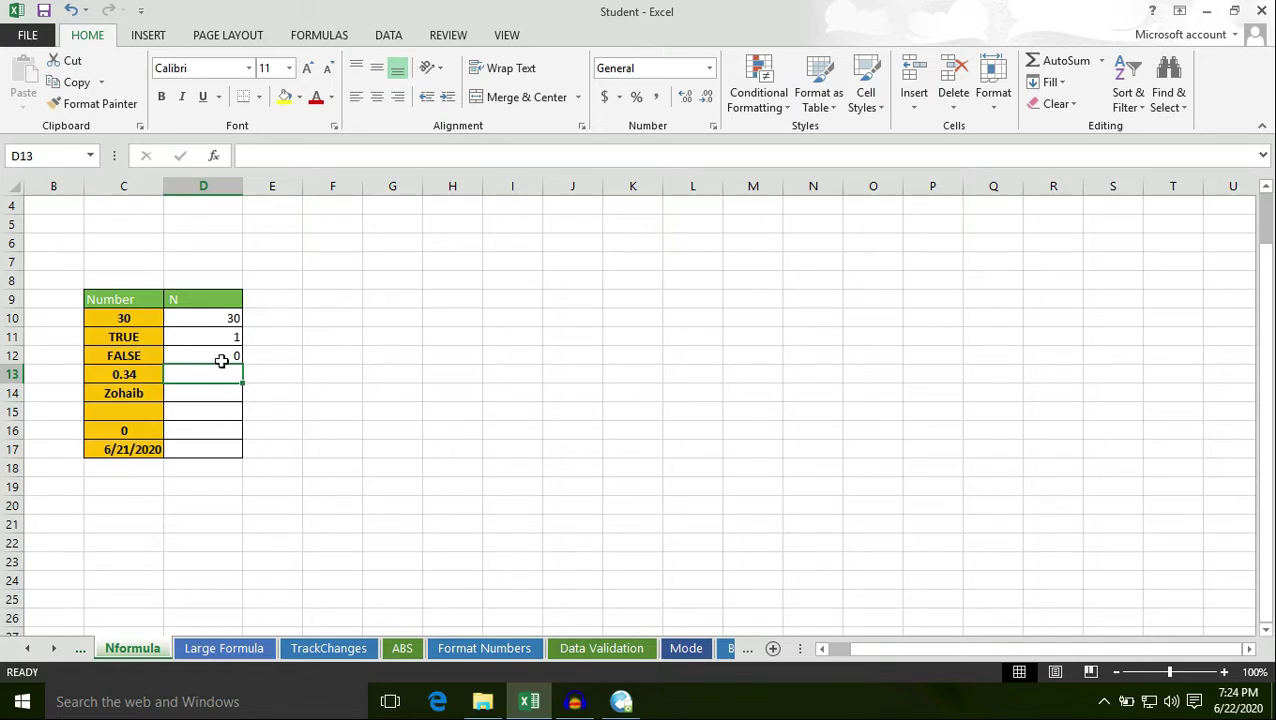
Check the D11 and D12 results, then enter =N(C13) in D13, returning 0.34.
click(125, 337)
click(213, 338)
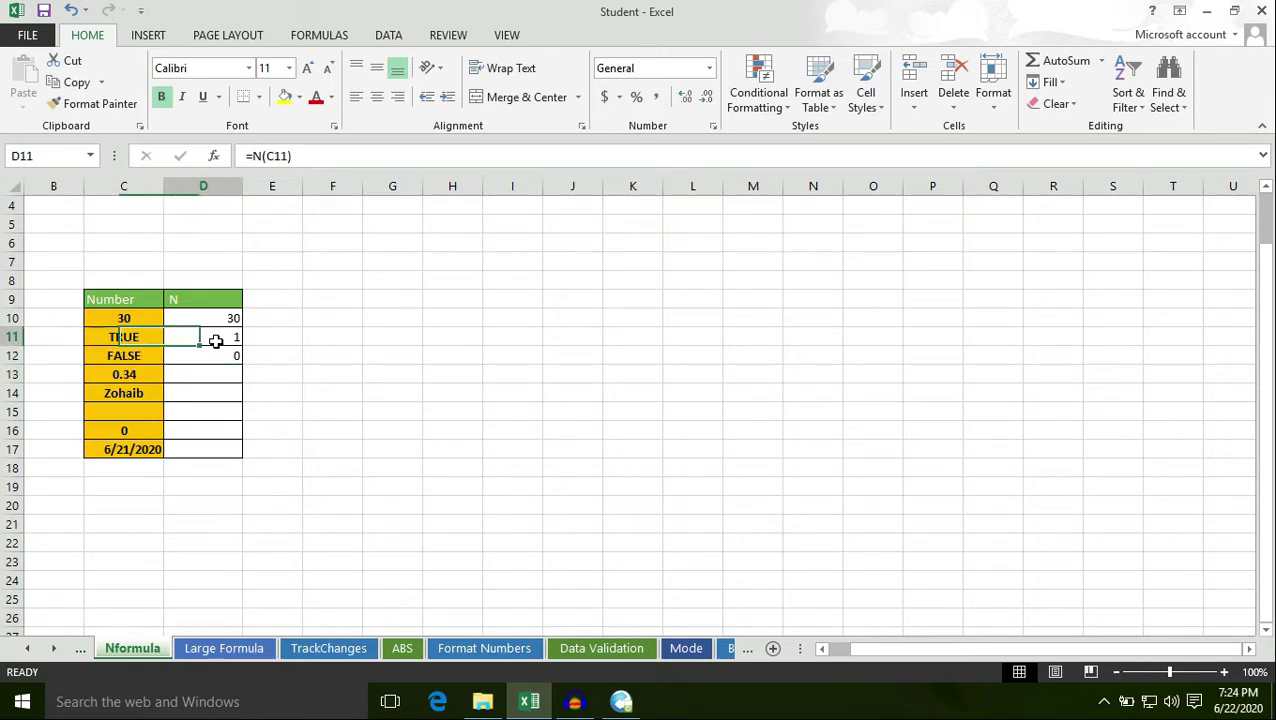
click(127, 358)
click(235, 360)
click(205, 376)
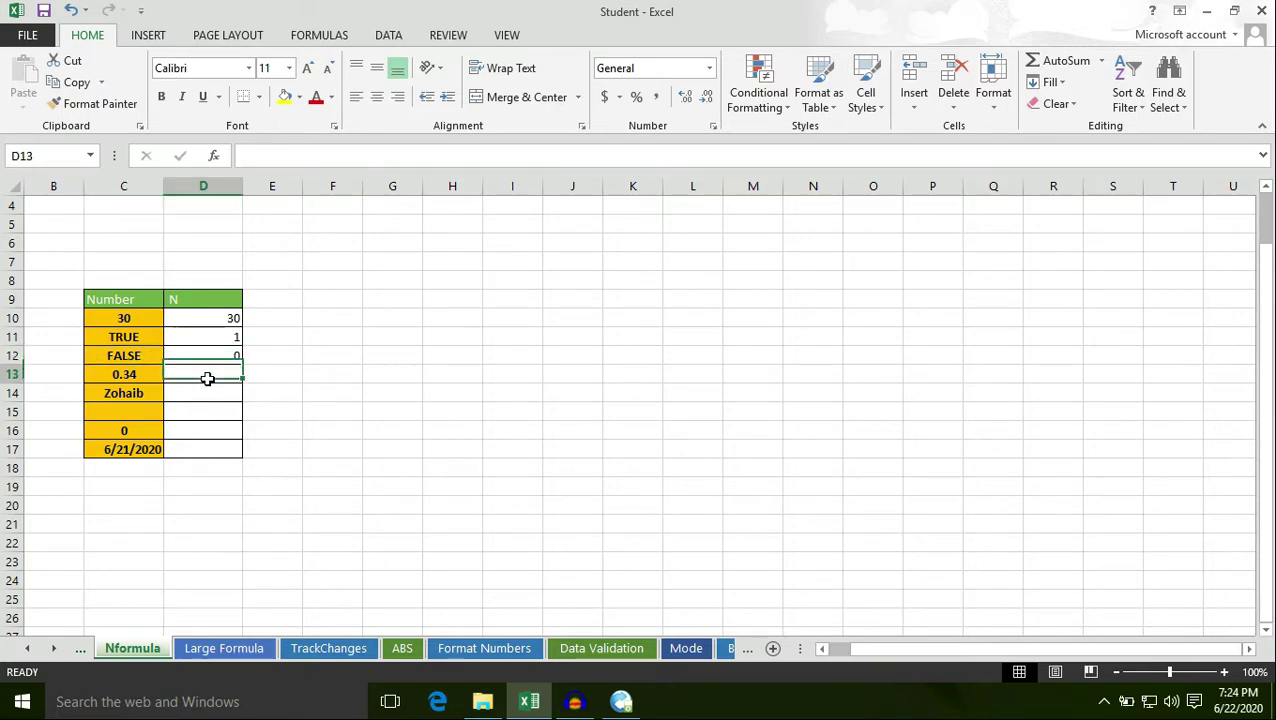
double_click(207, 378)
text(=n)
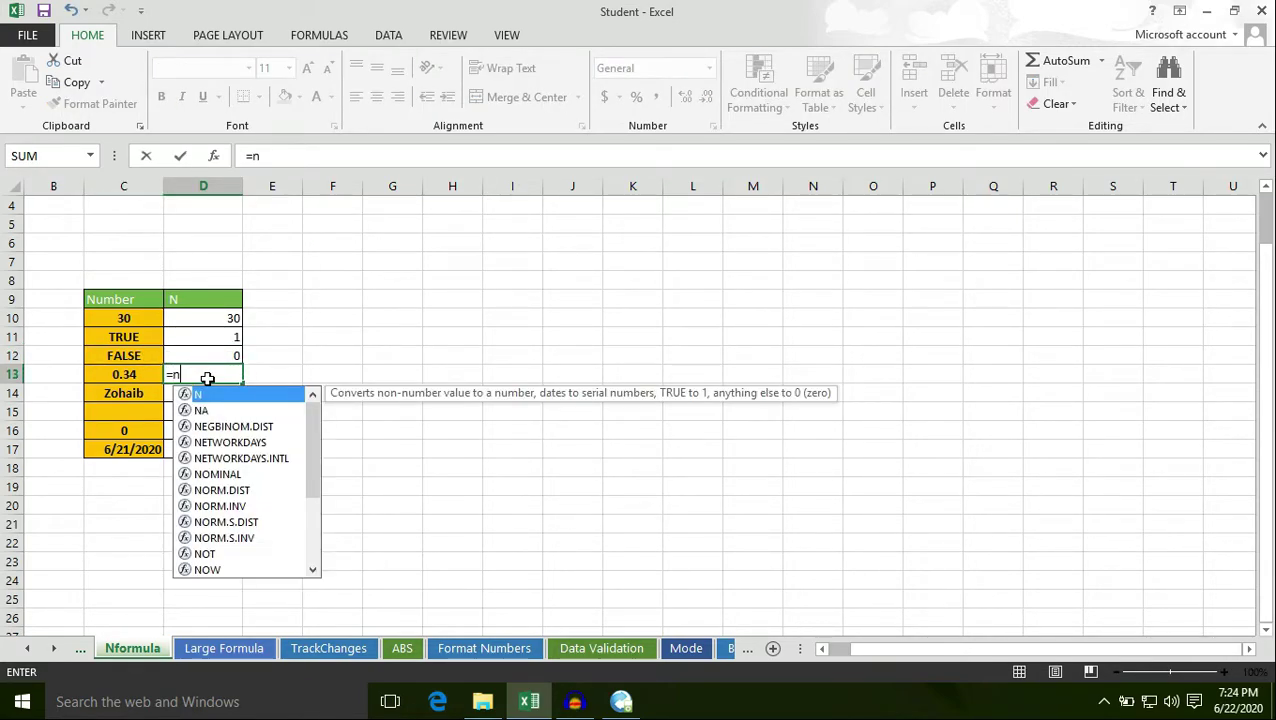
double_click(200, 396)
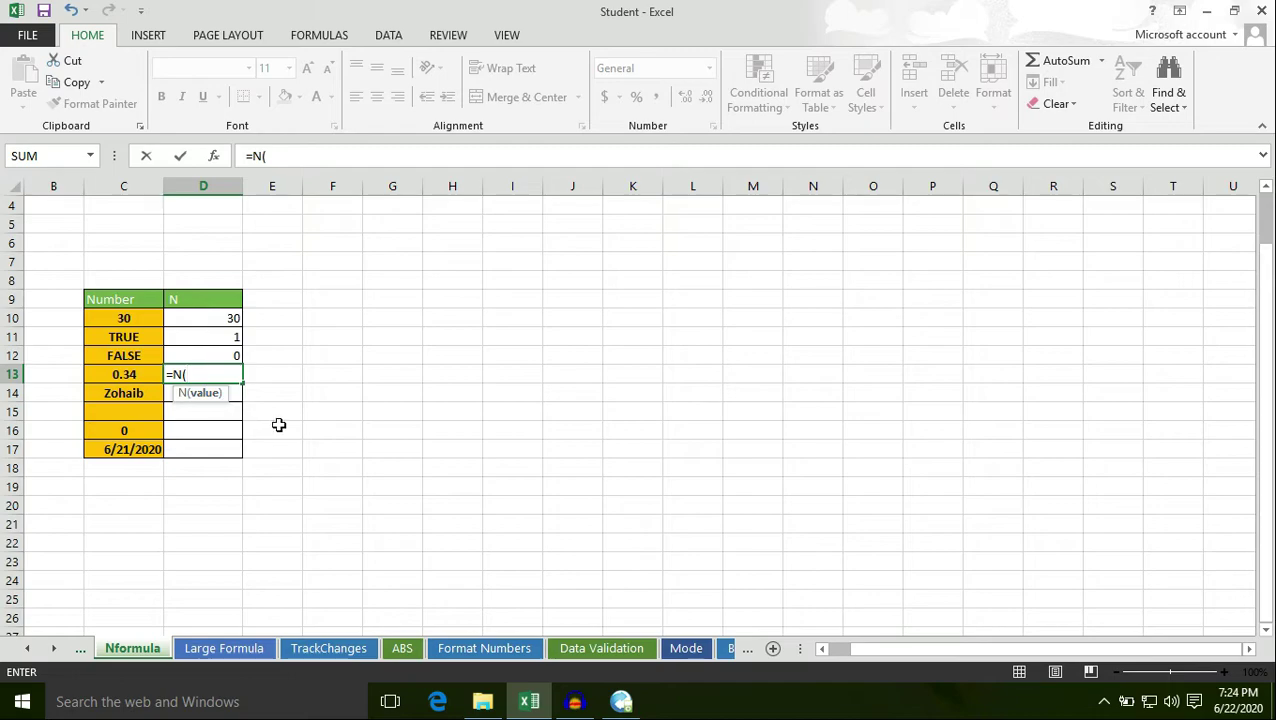
click(136, 376)
text())
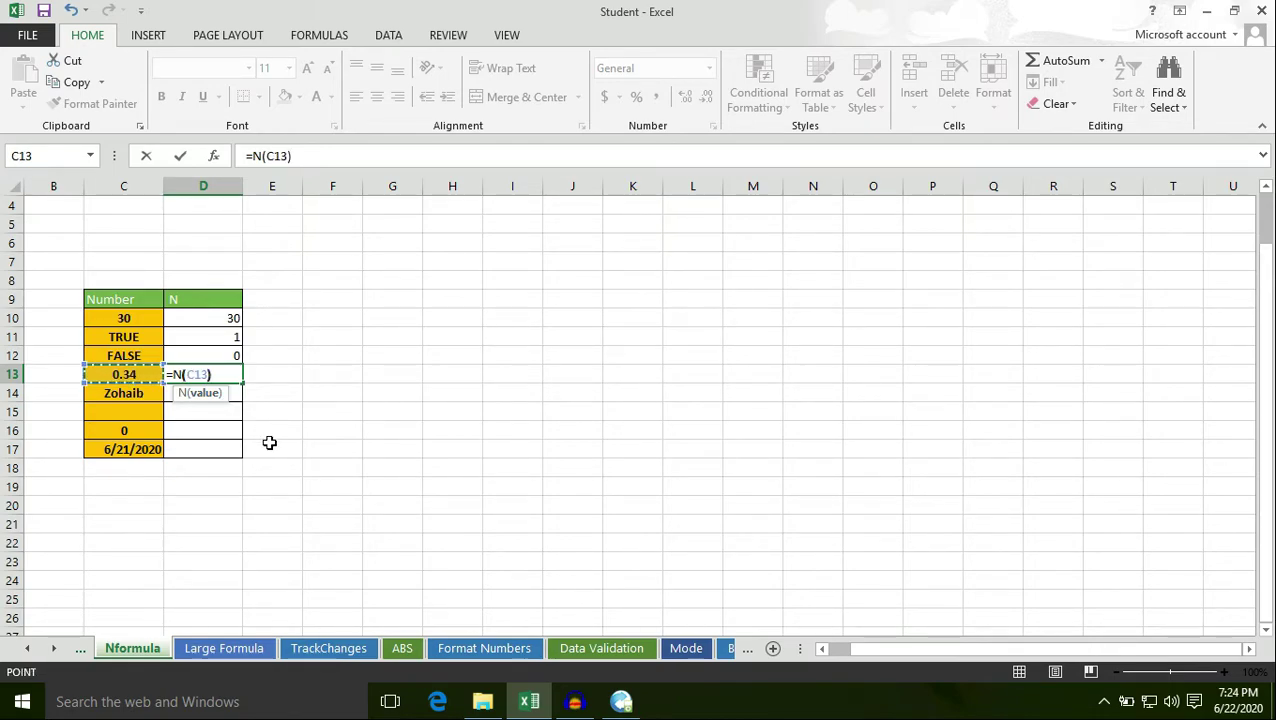
key(Return)
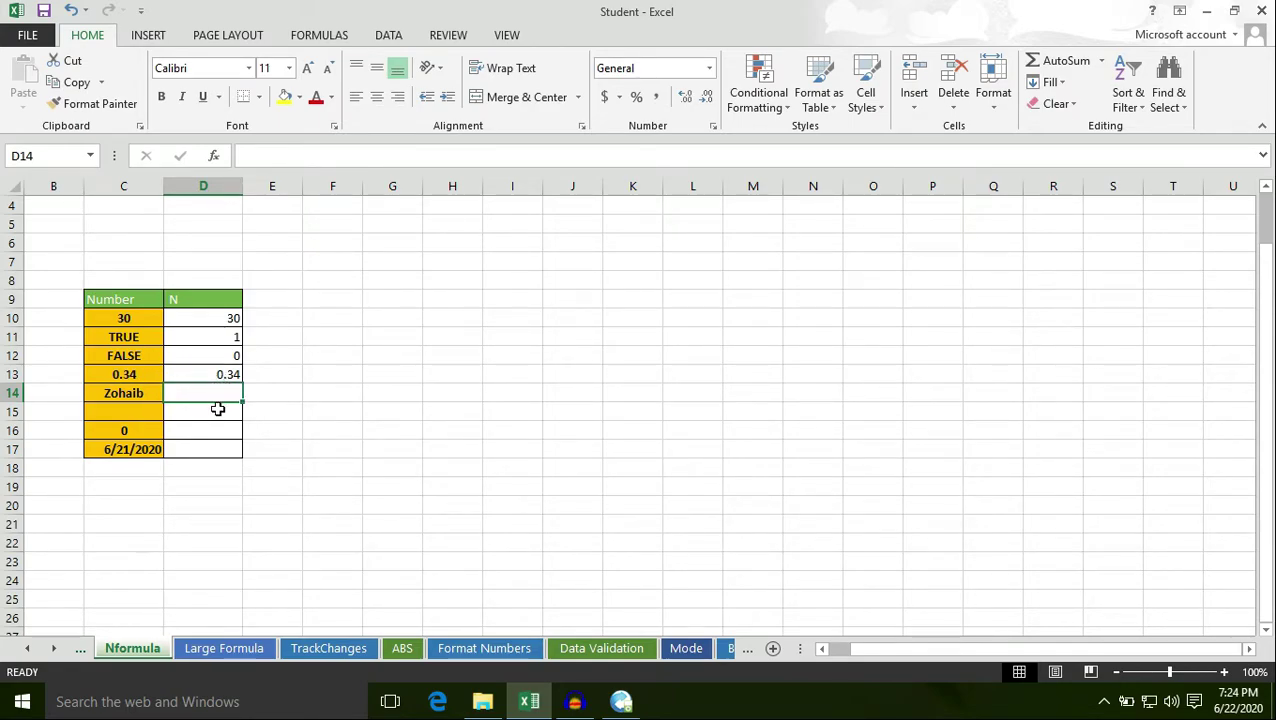
Compare the TRUE, FALSE and text values with their N results.
click(124, 340)
click(206, 341)
click(150, 356)
click(258, 356)
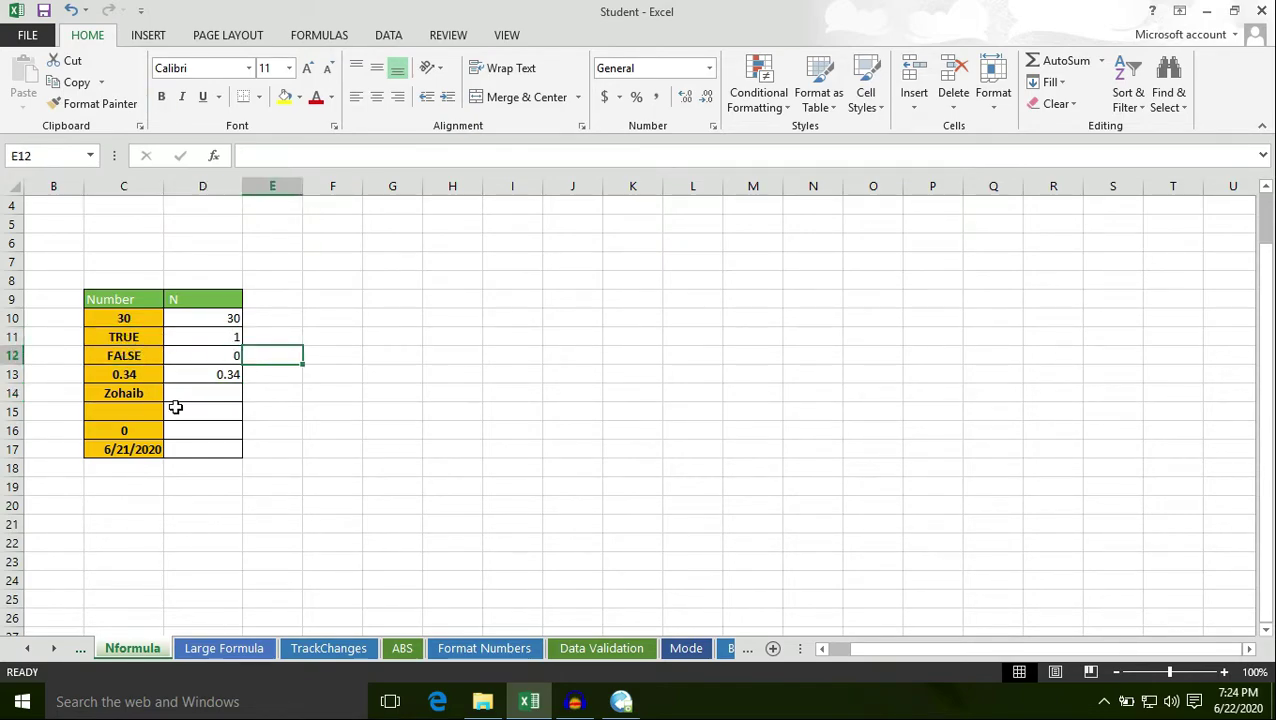
click(120, 397)
Enter =N(C14) in D14, converting the text entry to 0.
click(207, 396)
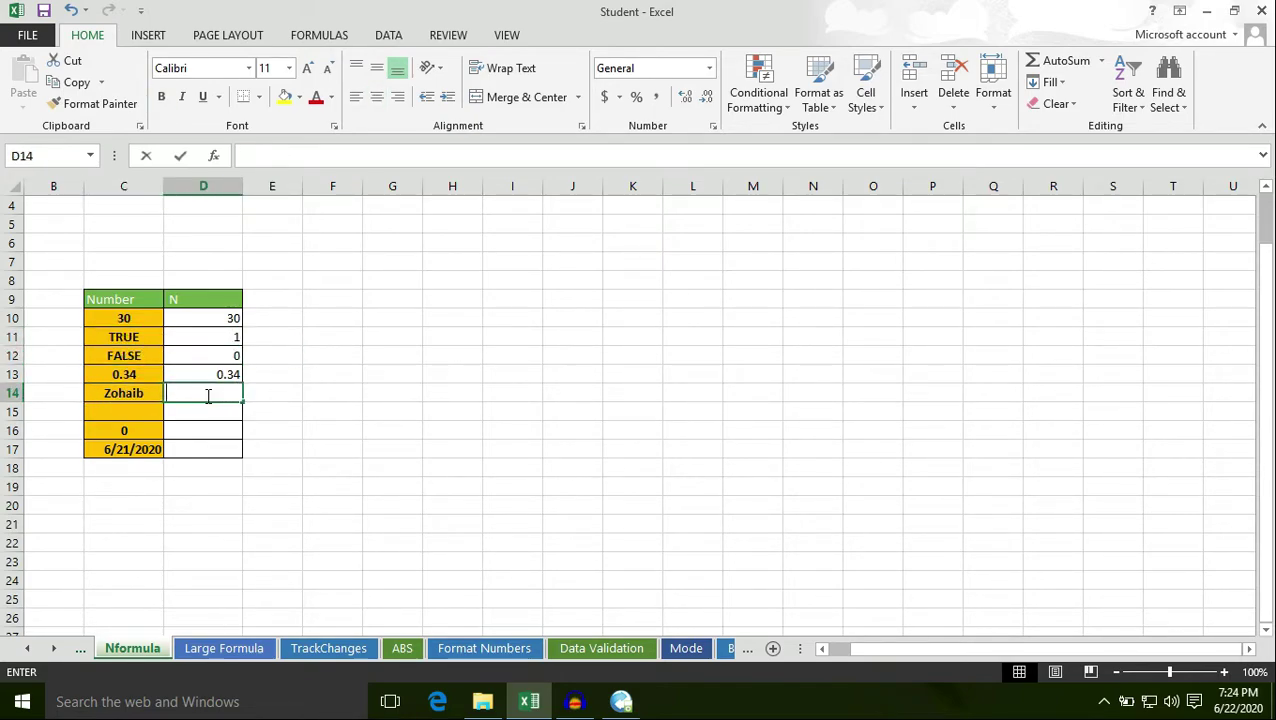
key(BackSpace)
text(=)
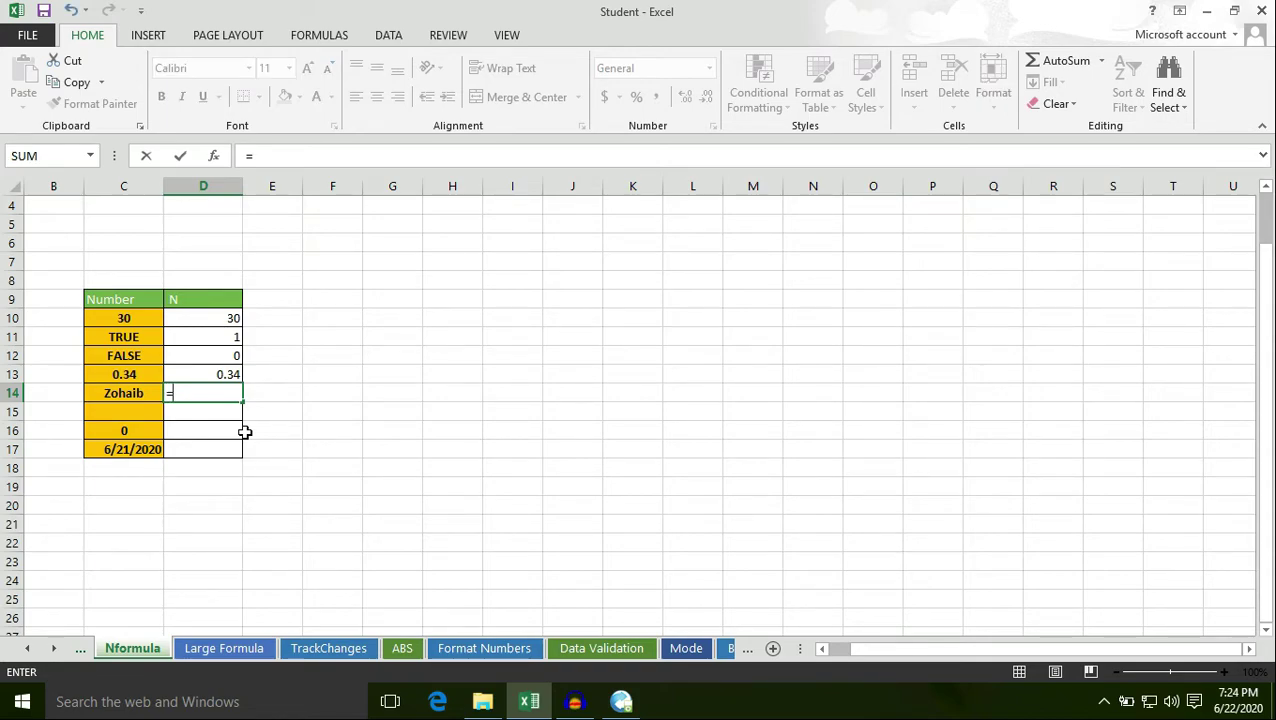
text(n)
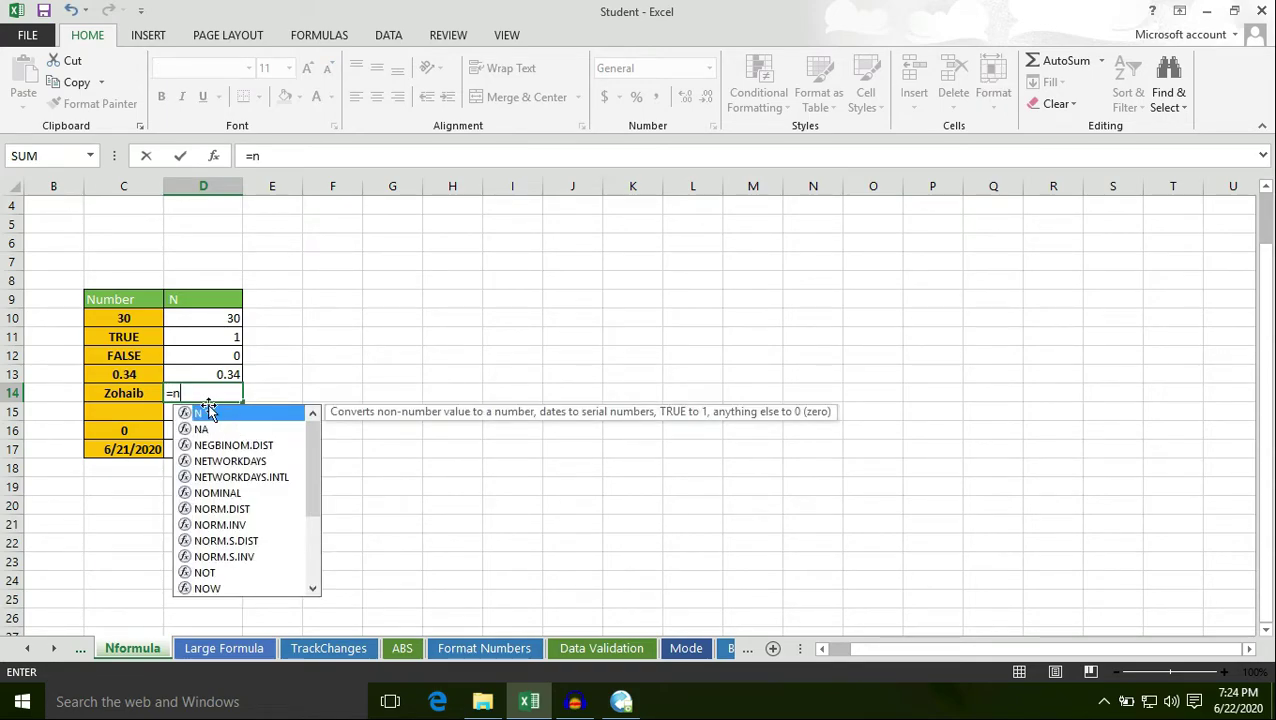
double_click(205, 413)
click(135, 393)
text())
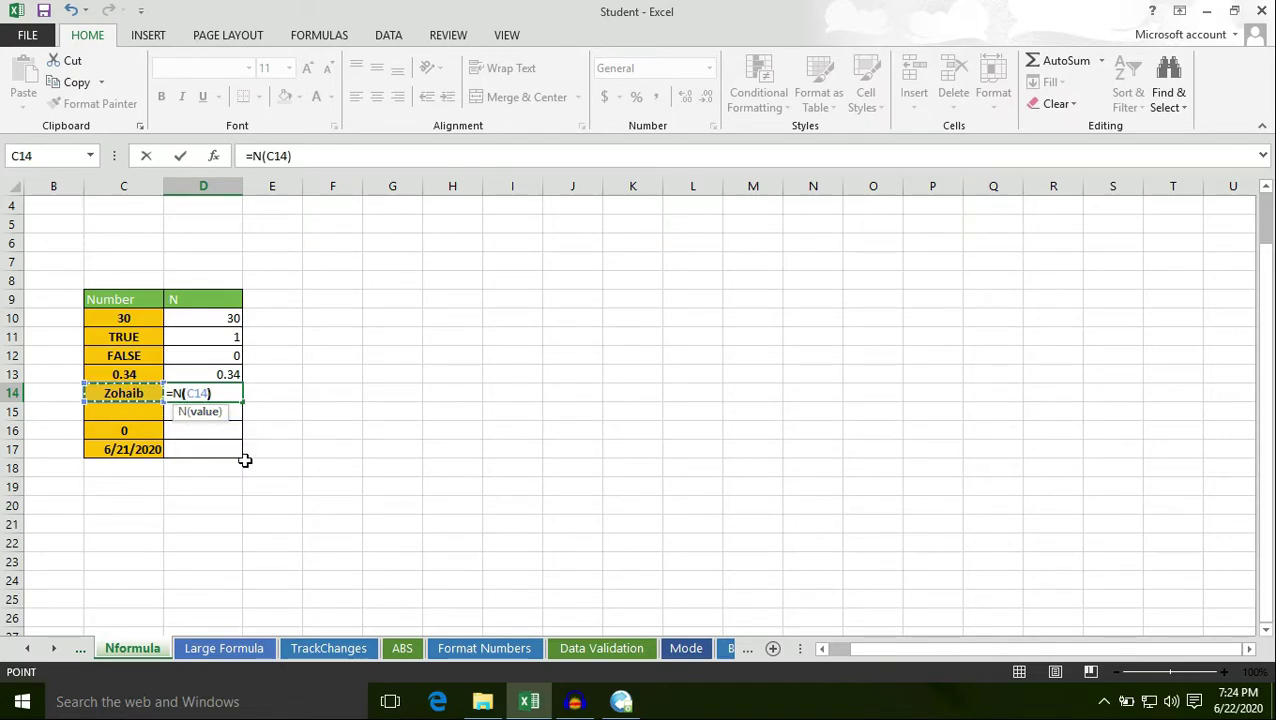
key(Return)
Enter =N(C15) in D15 so the blank cell returns 0.
double_click(120, 413)
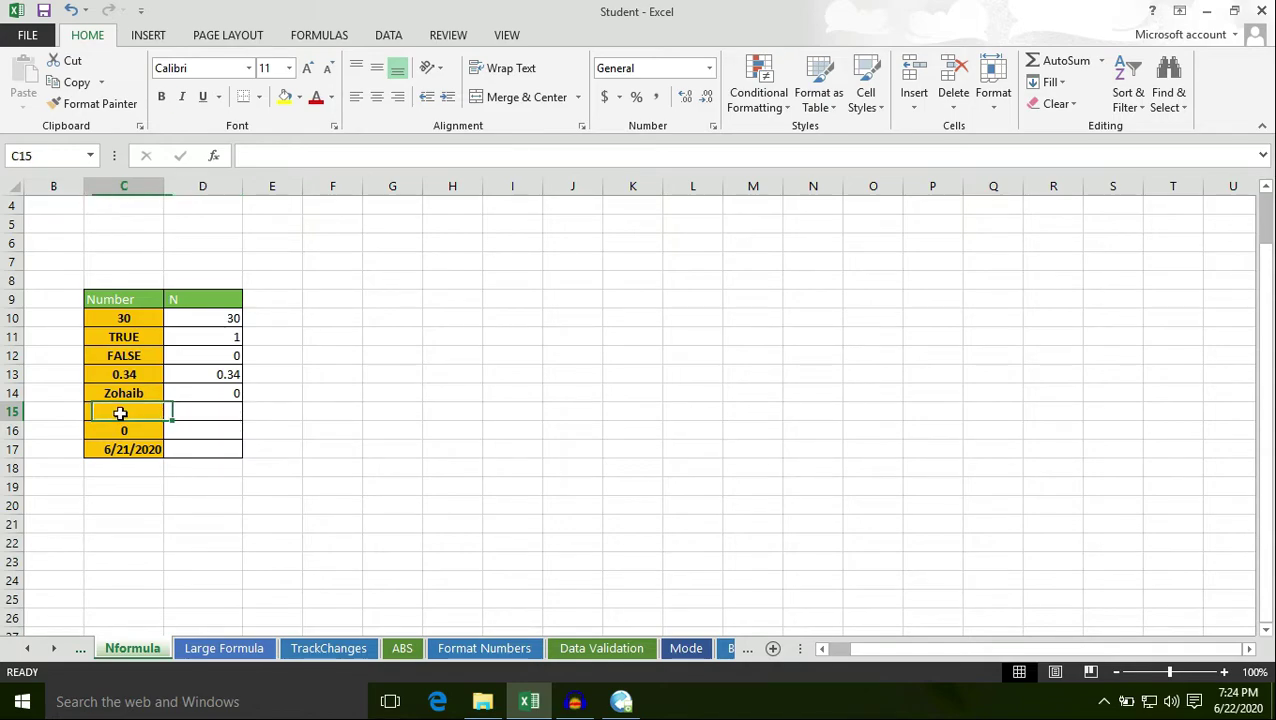
click(196, 413)
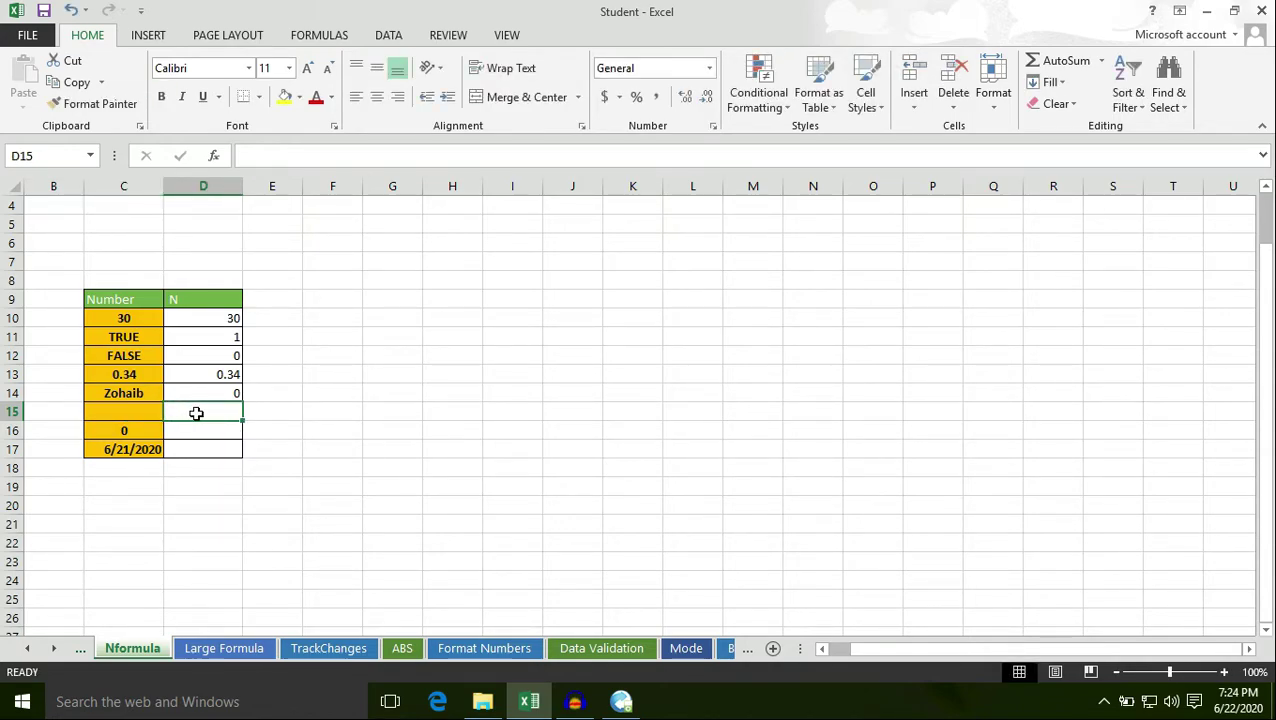
text(=n)
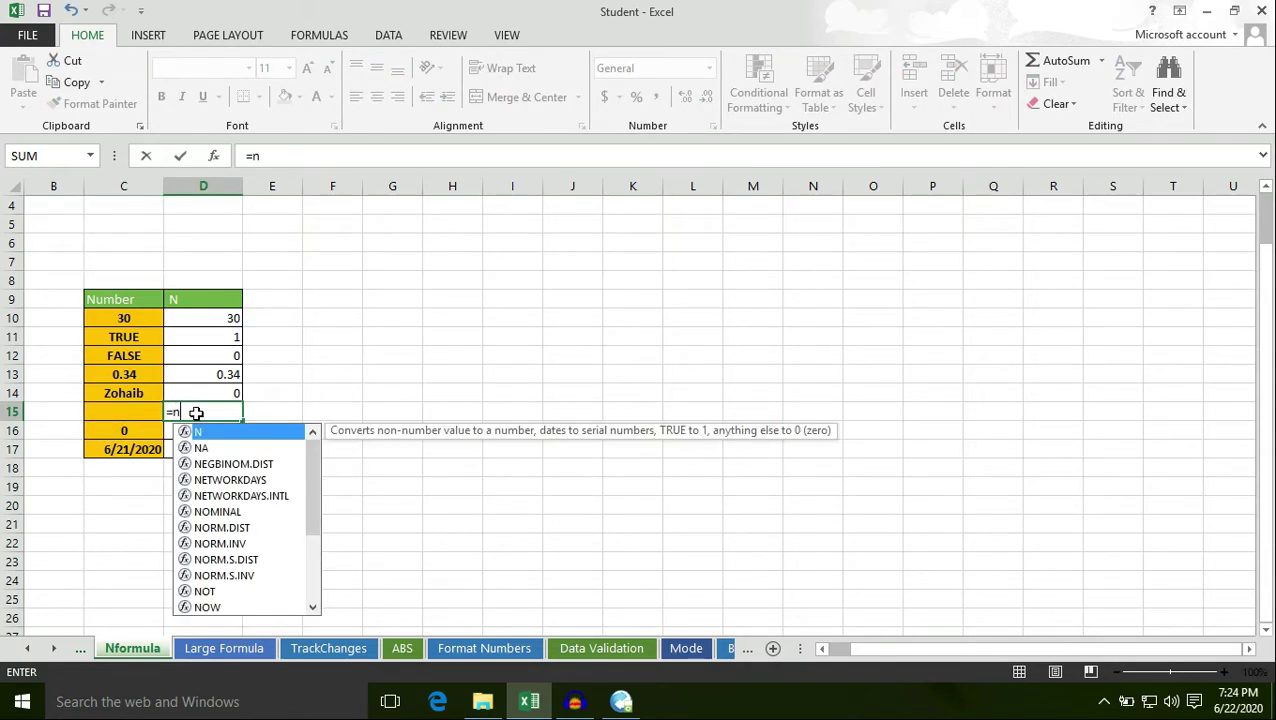
double_click(236, 433)
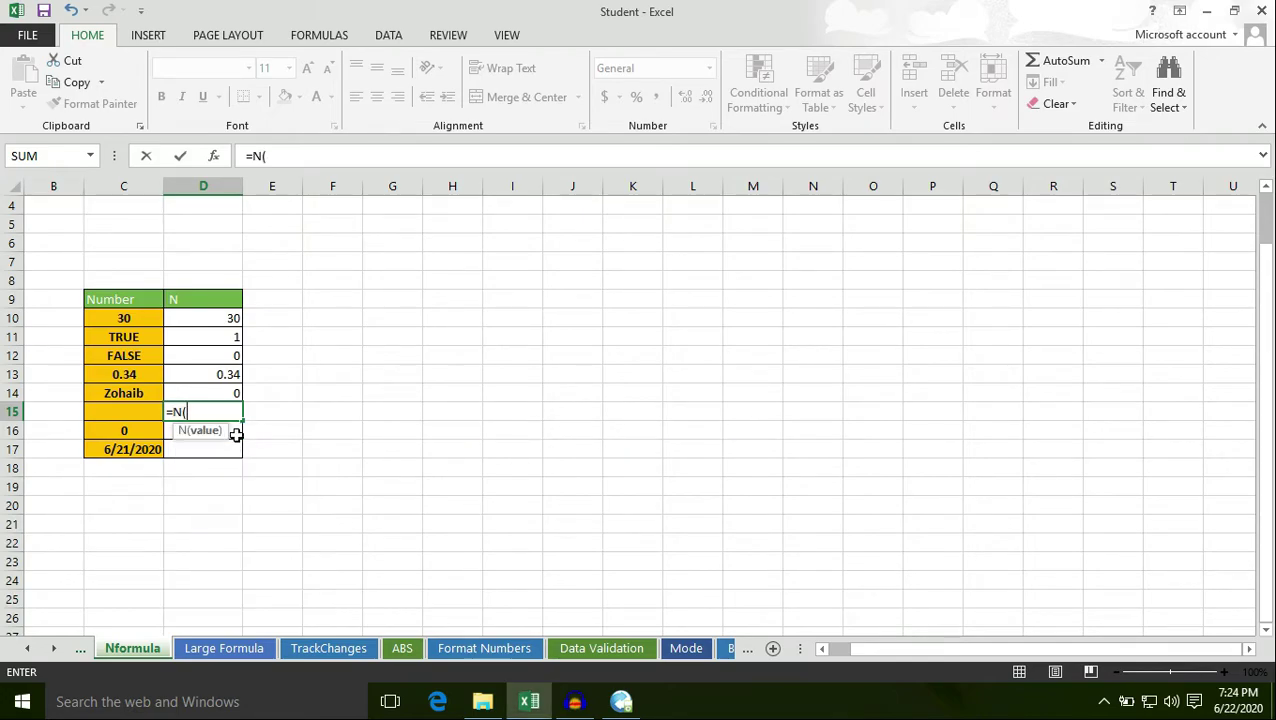
click(150, 413)
text())
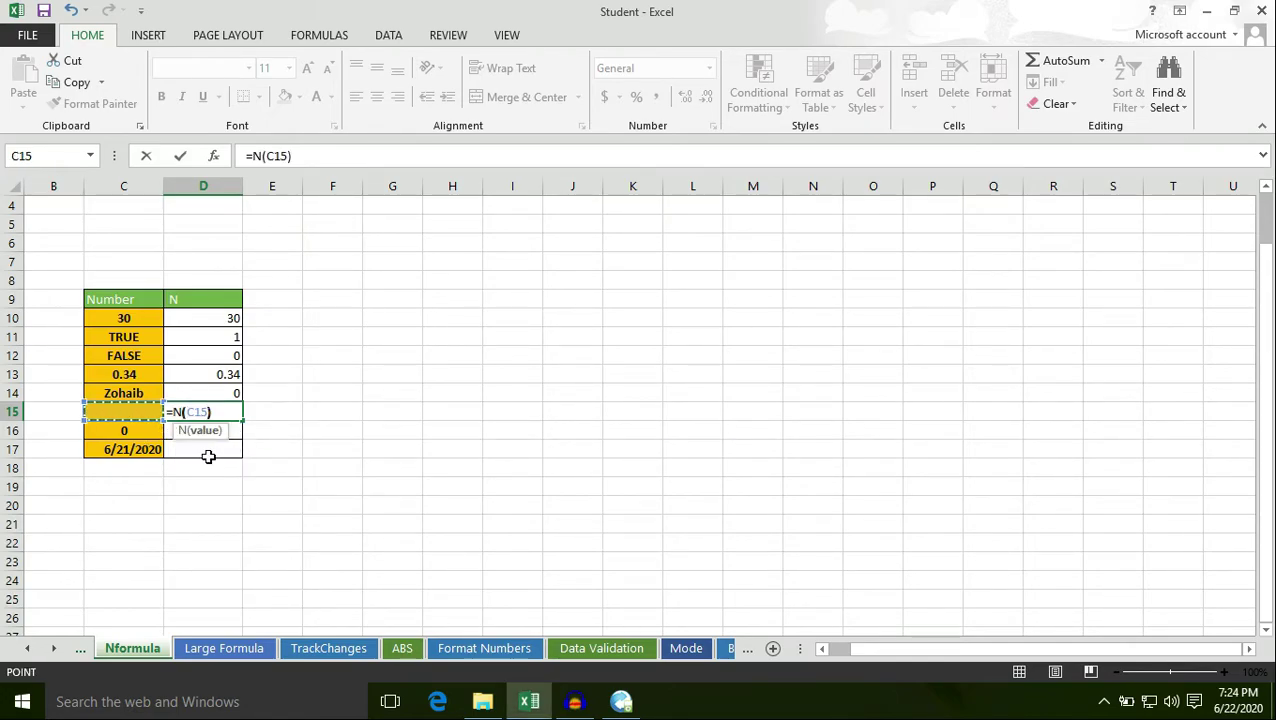
key(Return)
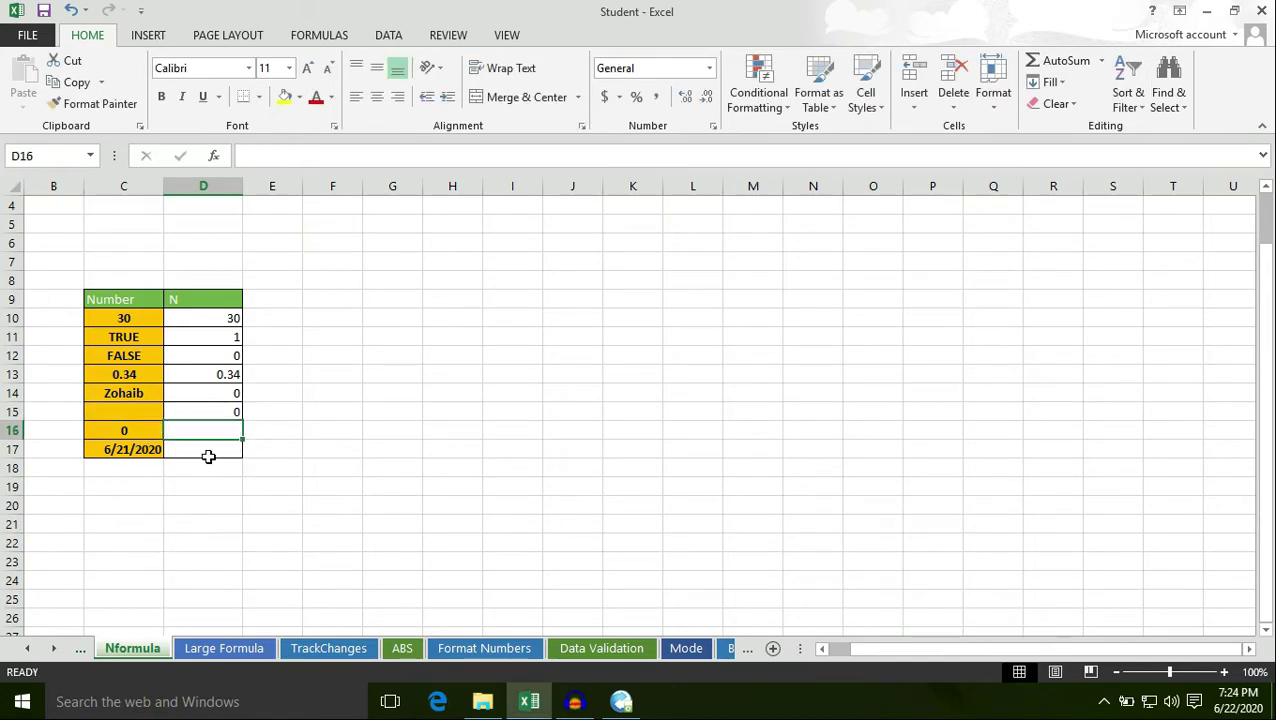
click(134, 396)
click(226, 398)
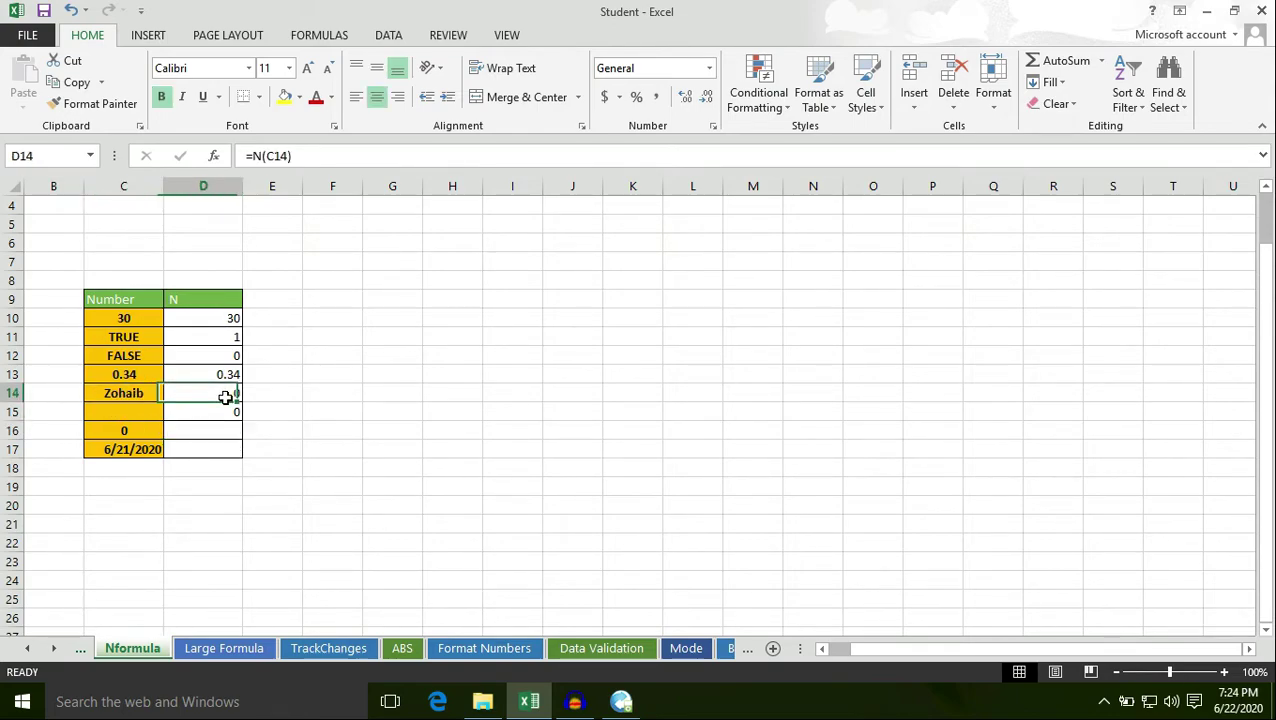
click(125, 376)
click(208, 375)
click(131, 358)
click(221, 358)
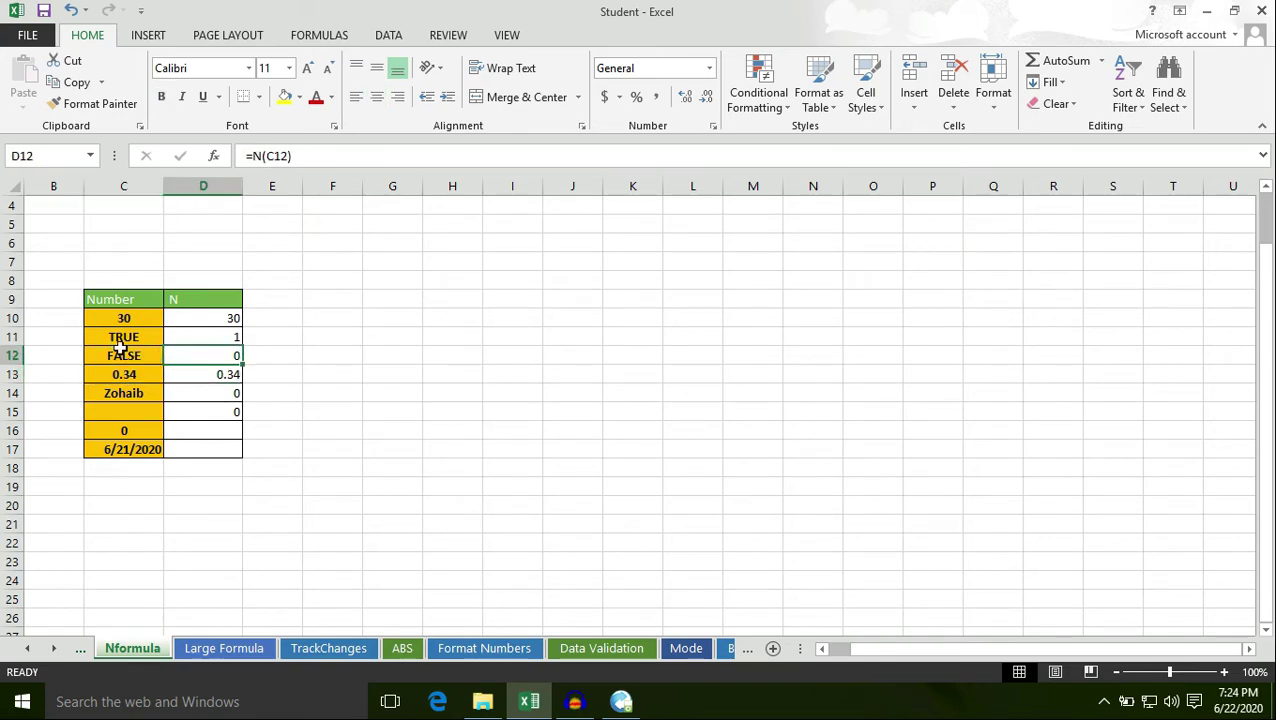
click(124, 340)
click(222, 338)
click(125, 320)
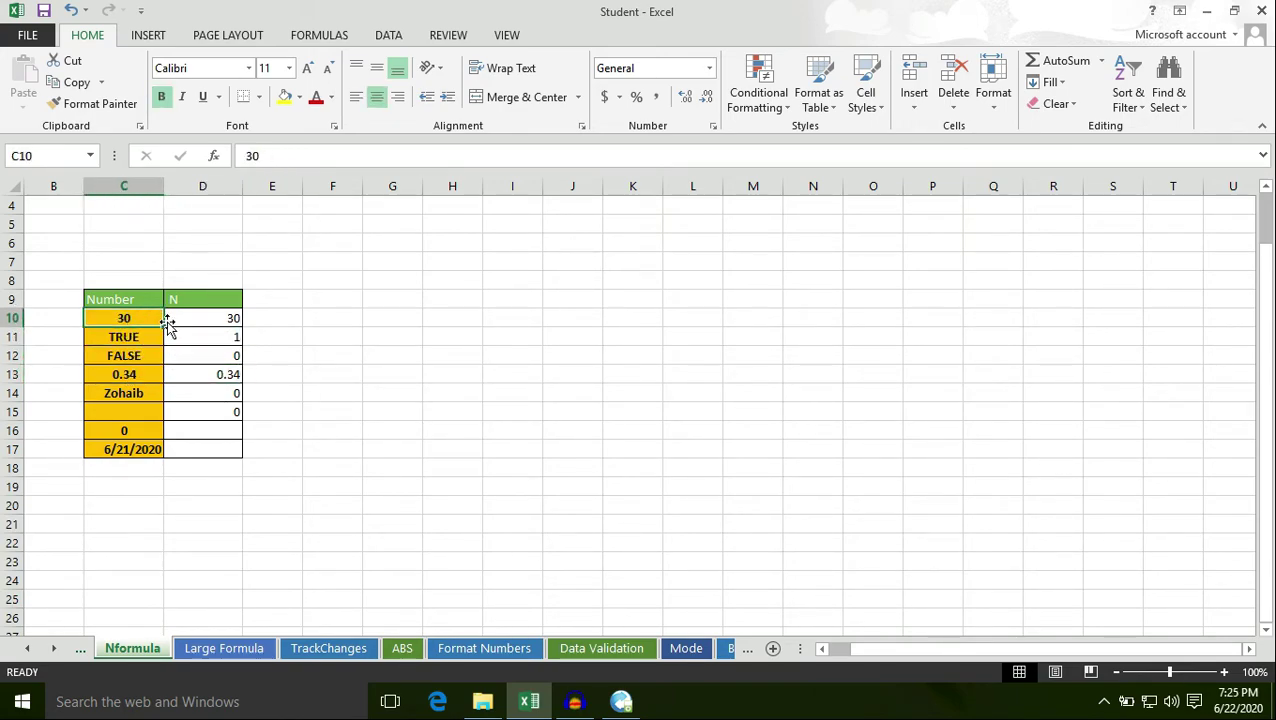
click(200, 320)
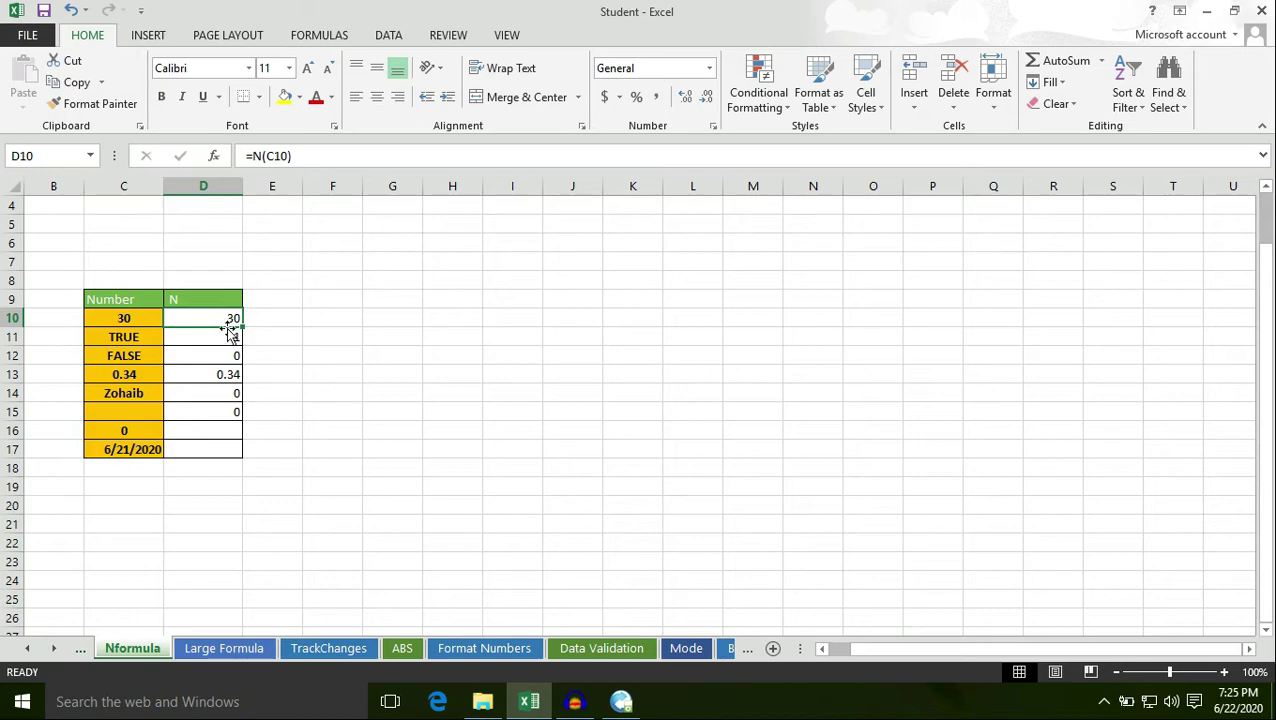
click(157, 432)
click(167, 432)
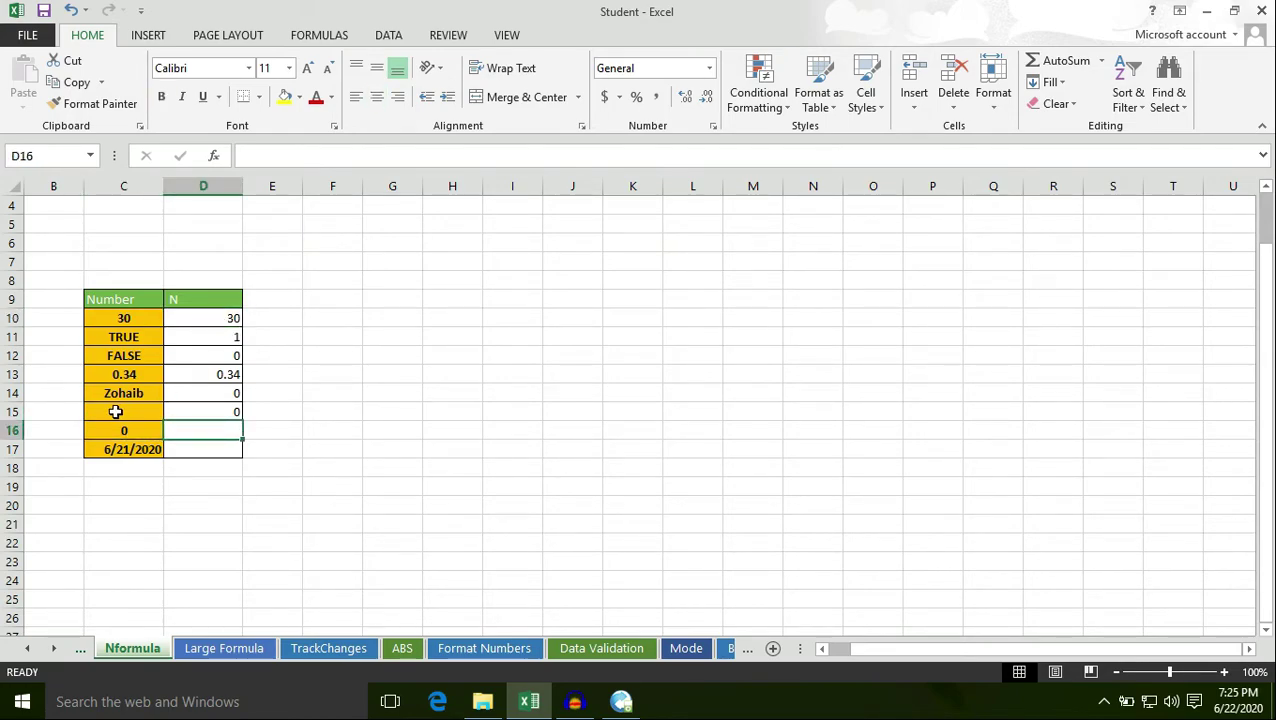
click(116, 415)
click(228, 415)
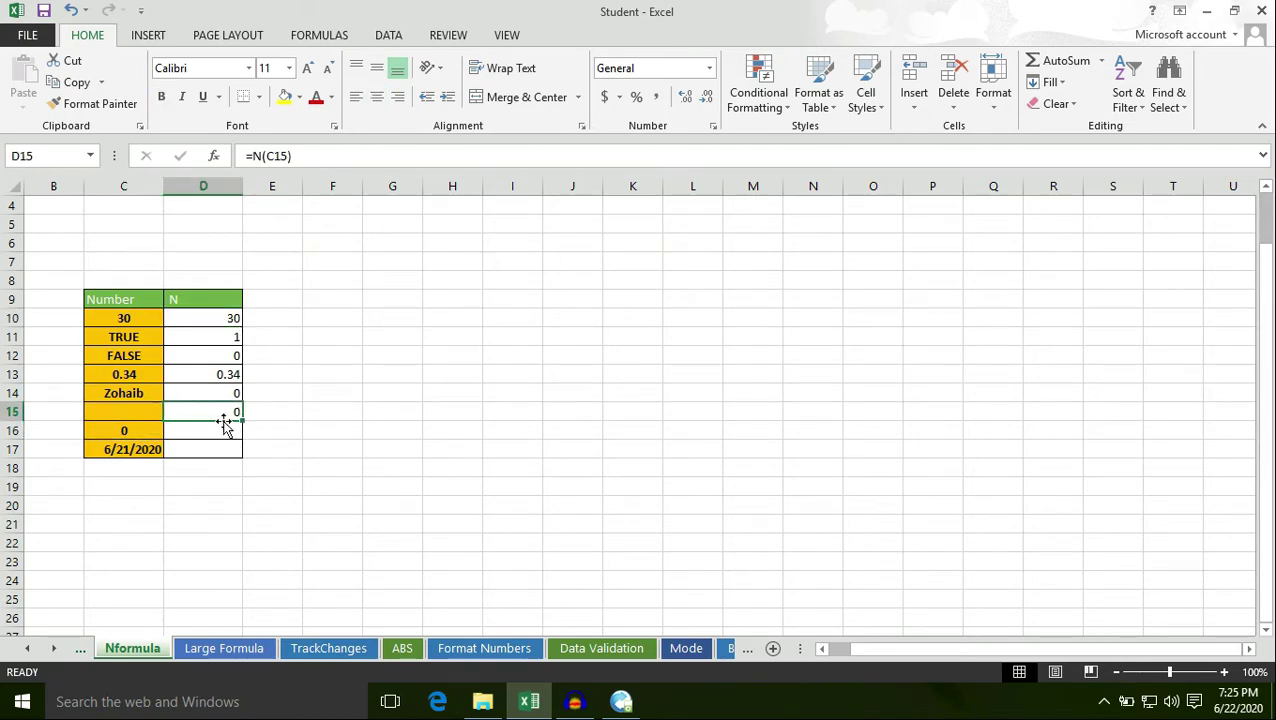
click(202, 430)
Fix the #NAME? error in D16 and enter =N(C16), returning 0.
text(=)
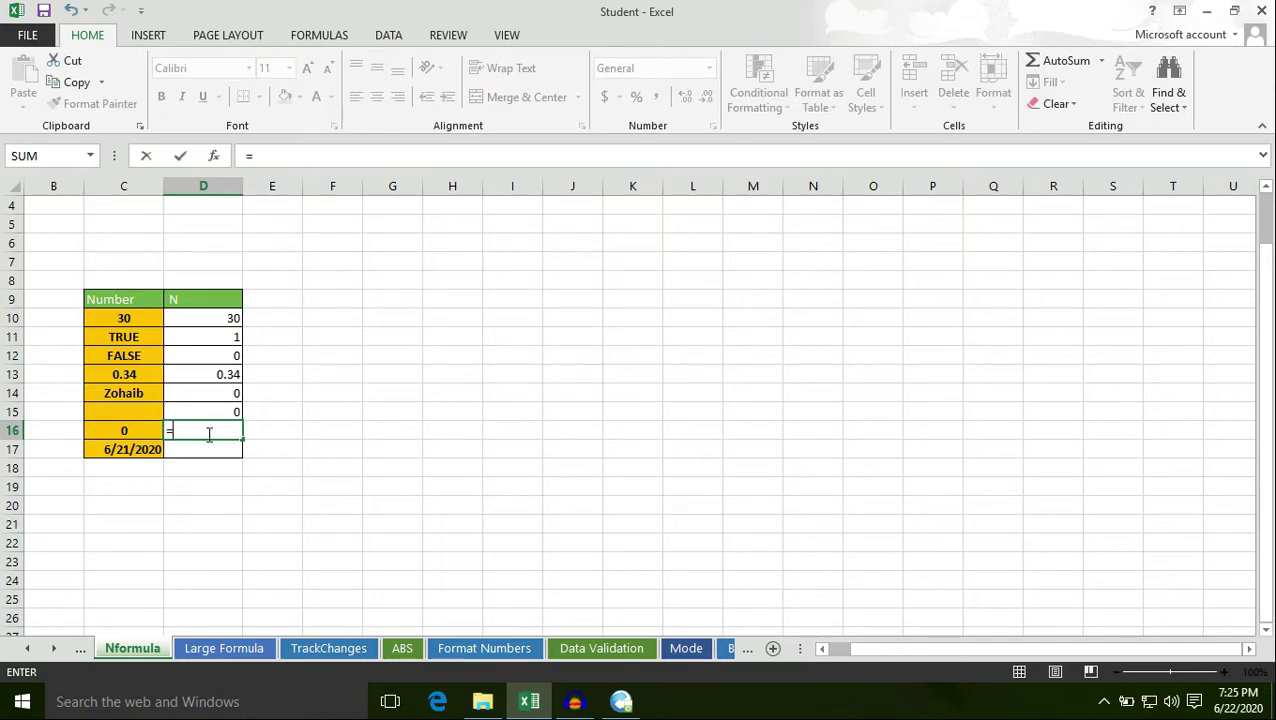
text(n)
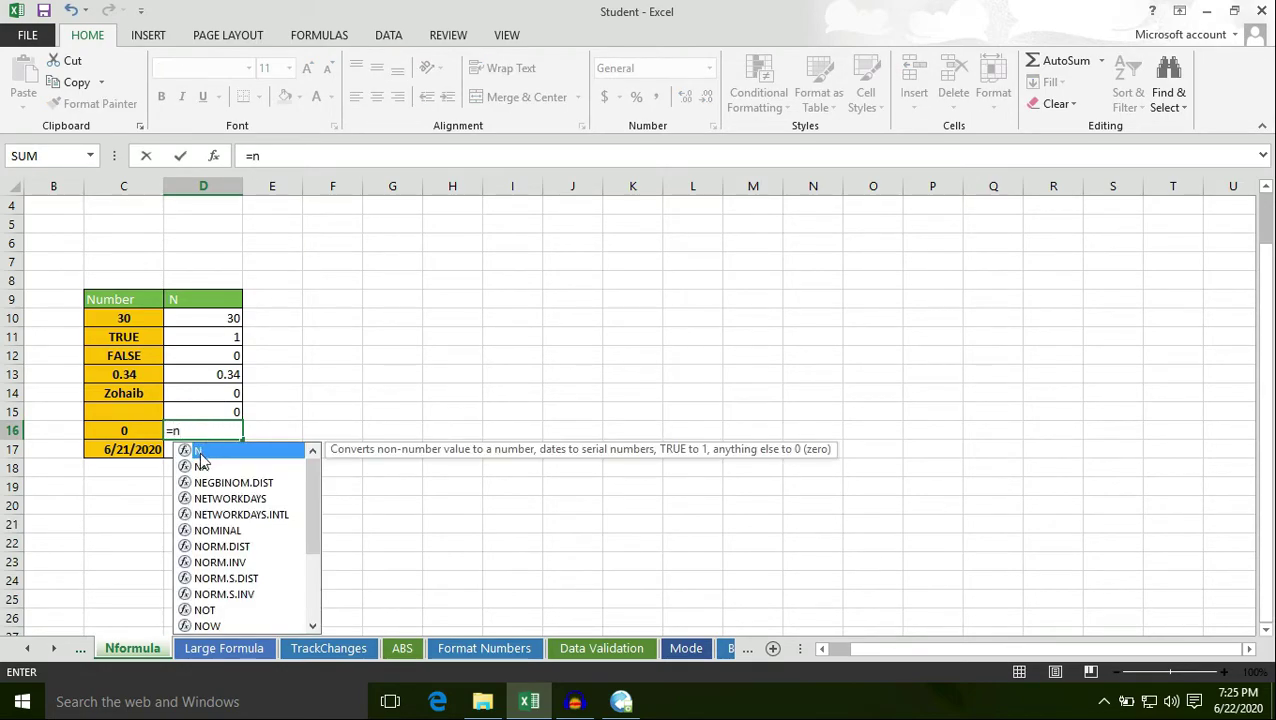
click(137, 434)
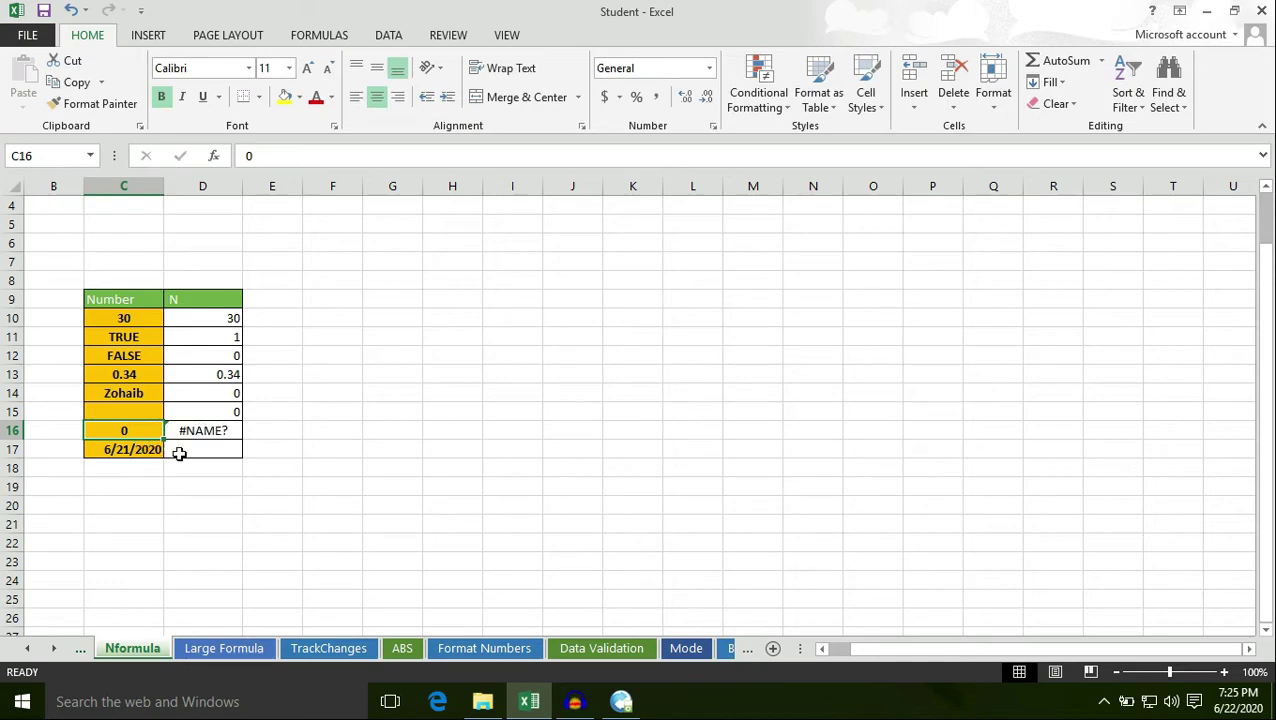
double_click(215, 432)
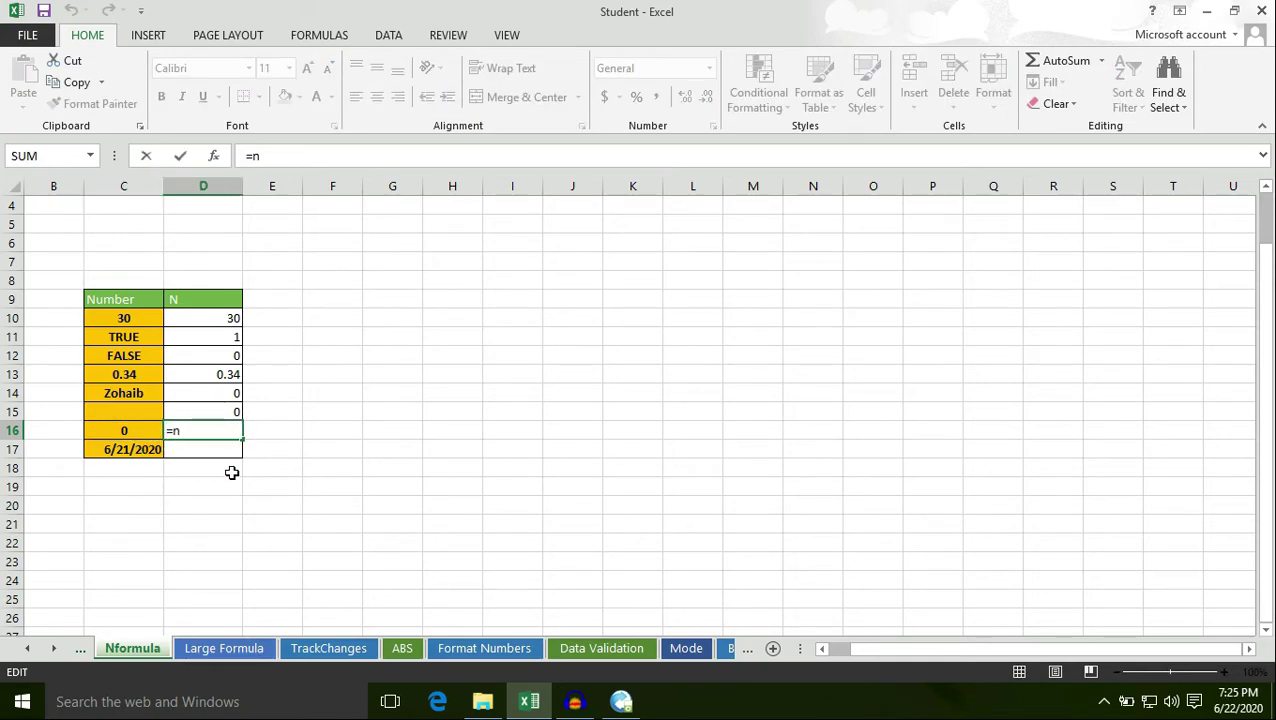
key(BackSpace)
text(n)
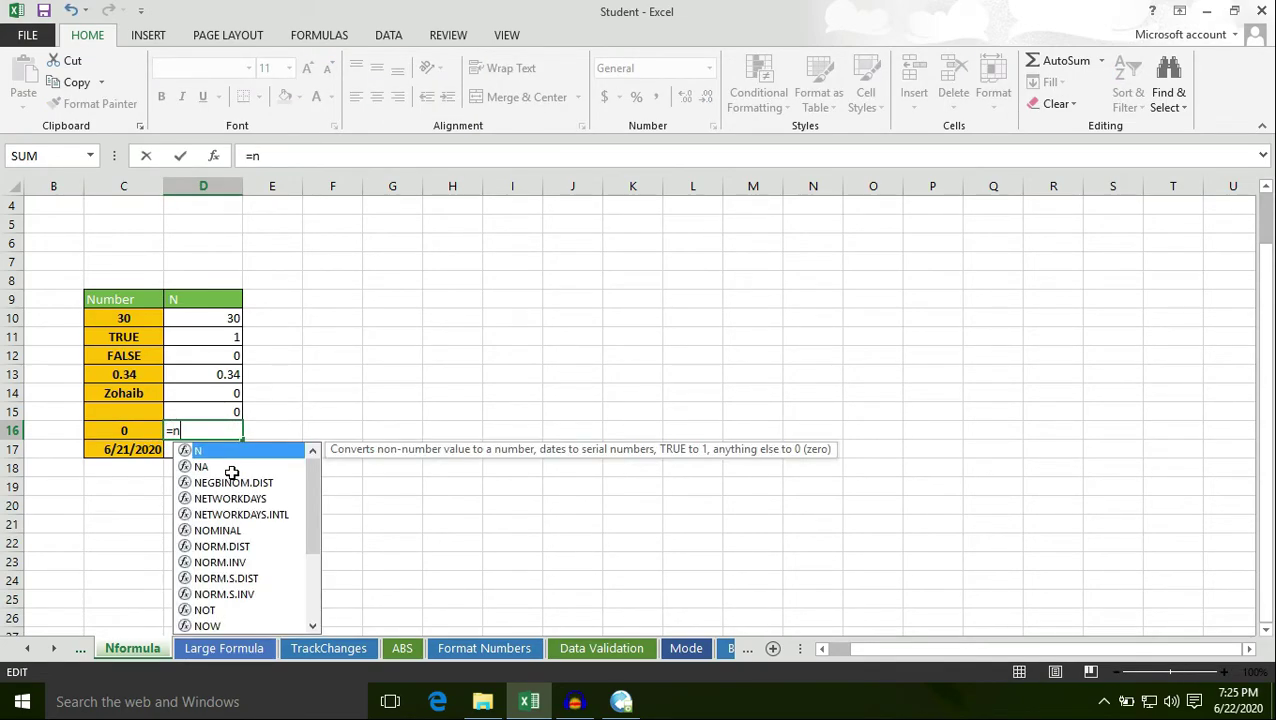
double_click(216, 446)
click(144, 438)
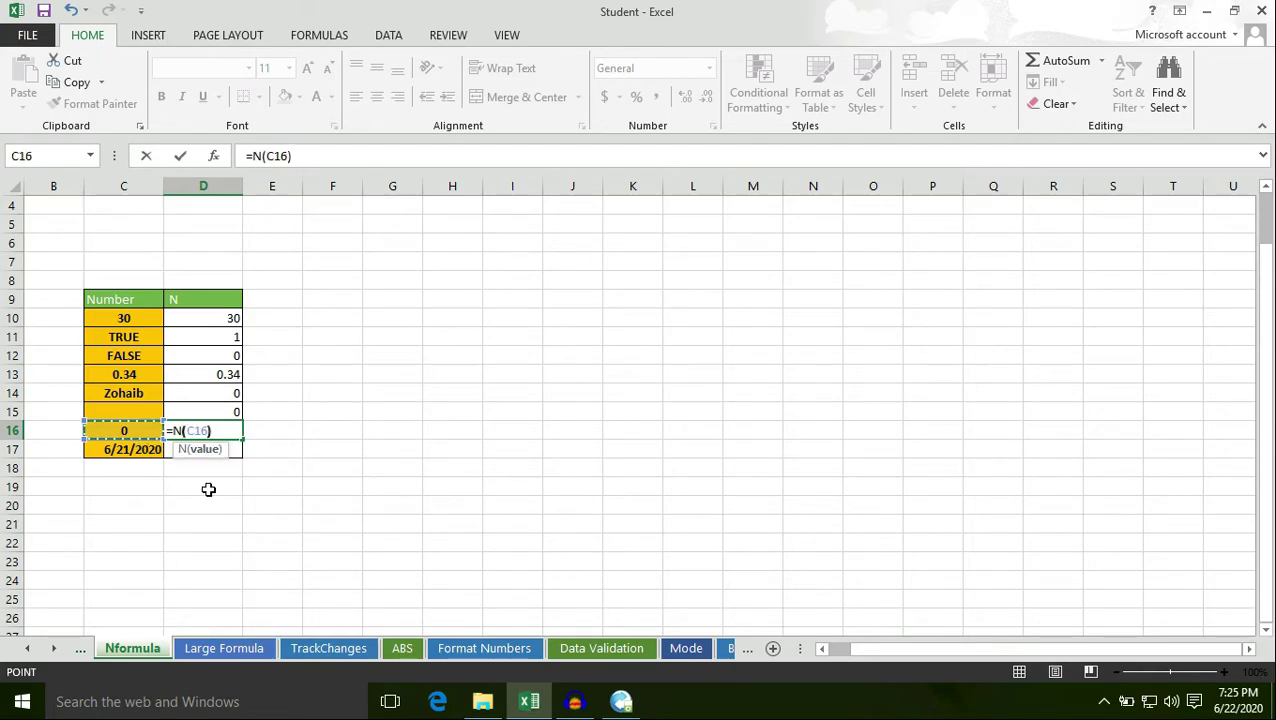
key(Return)
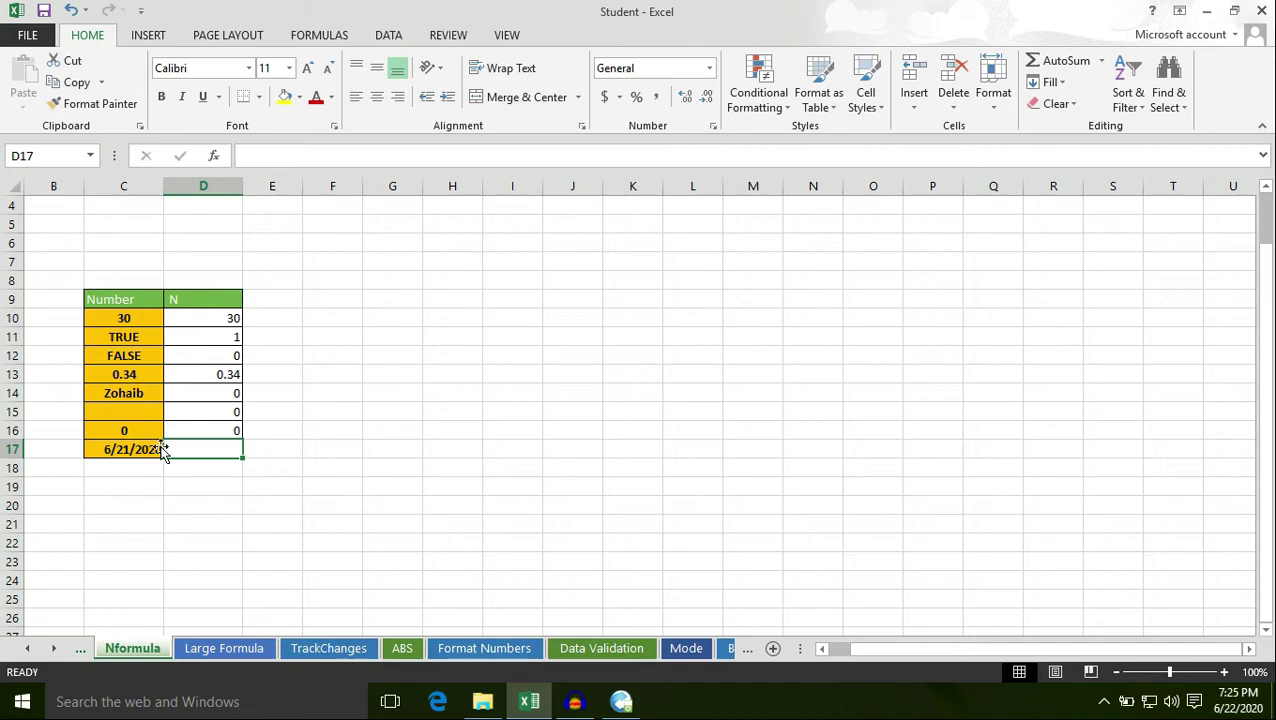
Enter =N(C17) in D17, turning the date 6/21/2020 into serial number 44003.
click(132, 432)
click(211, 430)
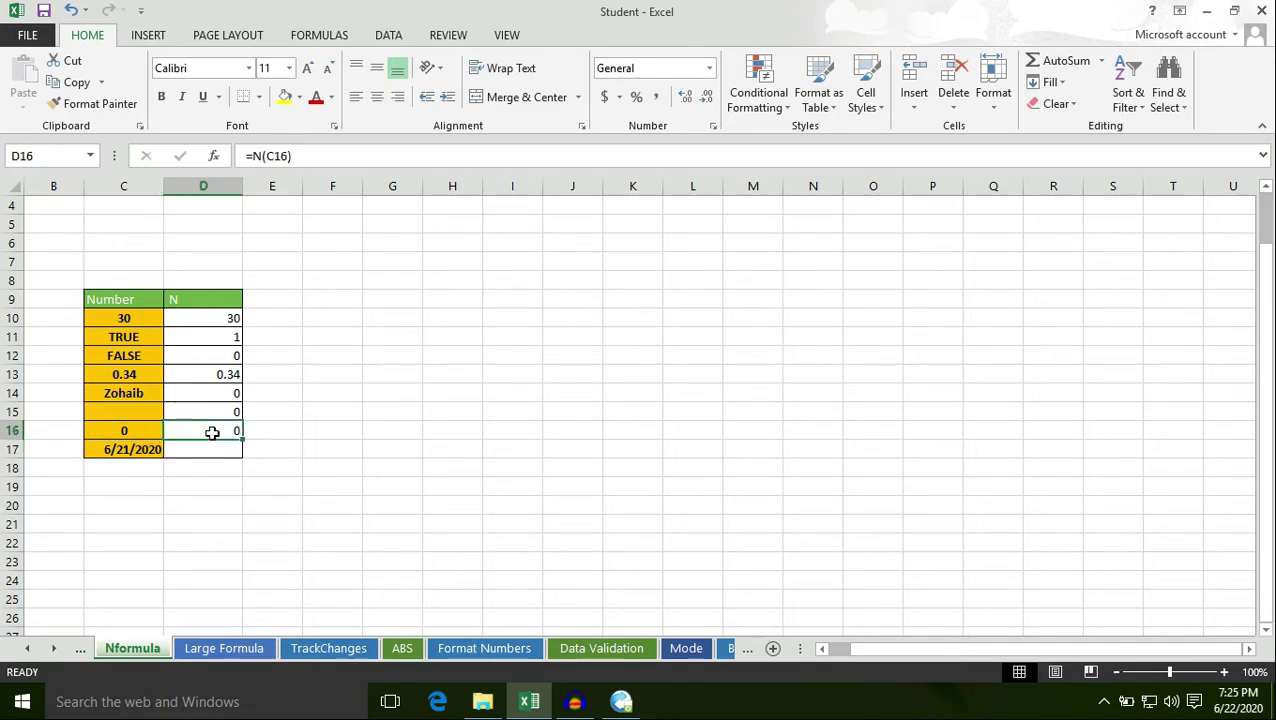
click(138, 452)
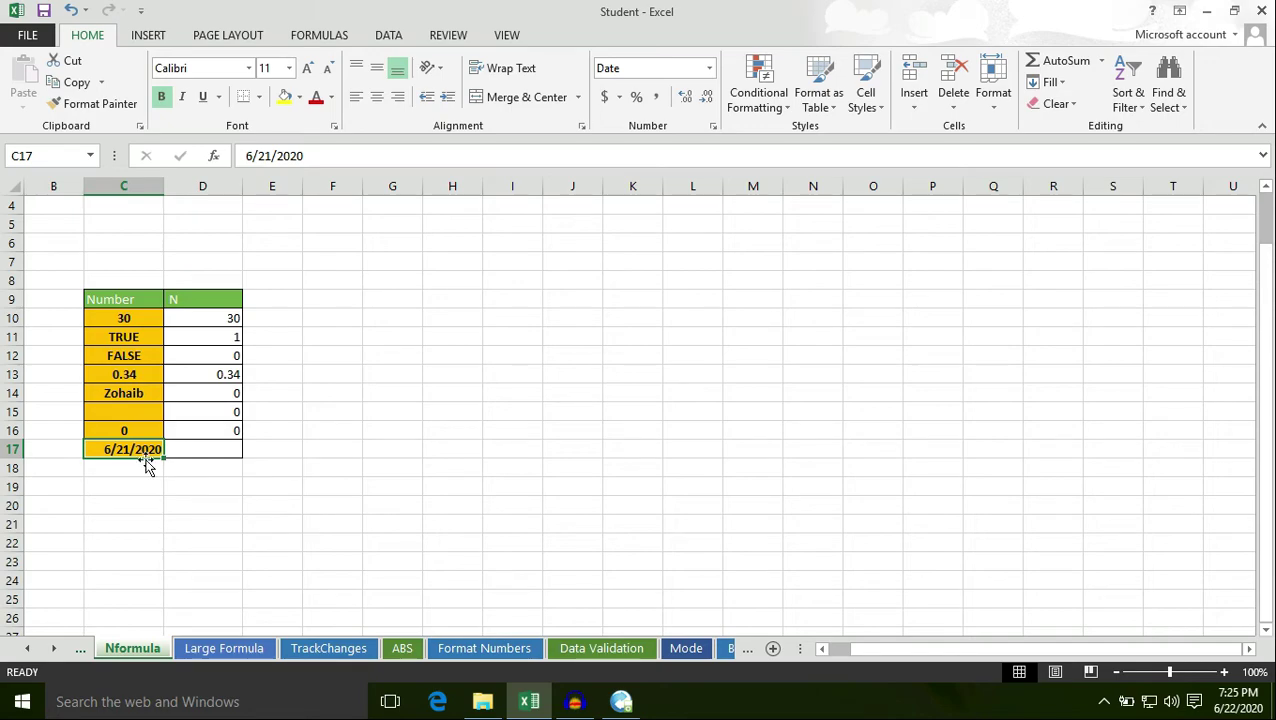
double_click(185, 450)
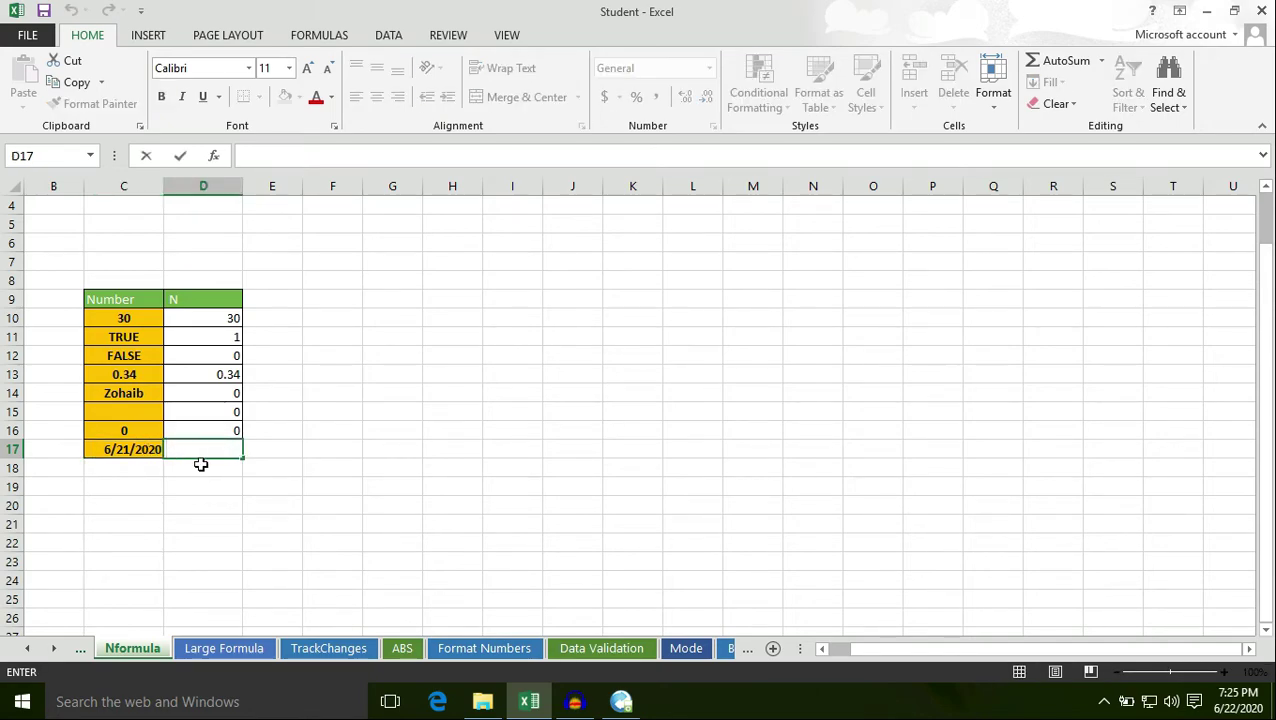
text(=n)
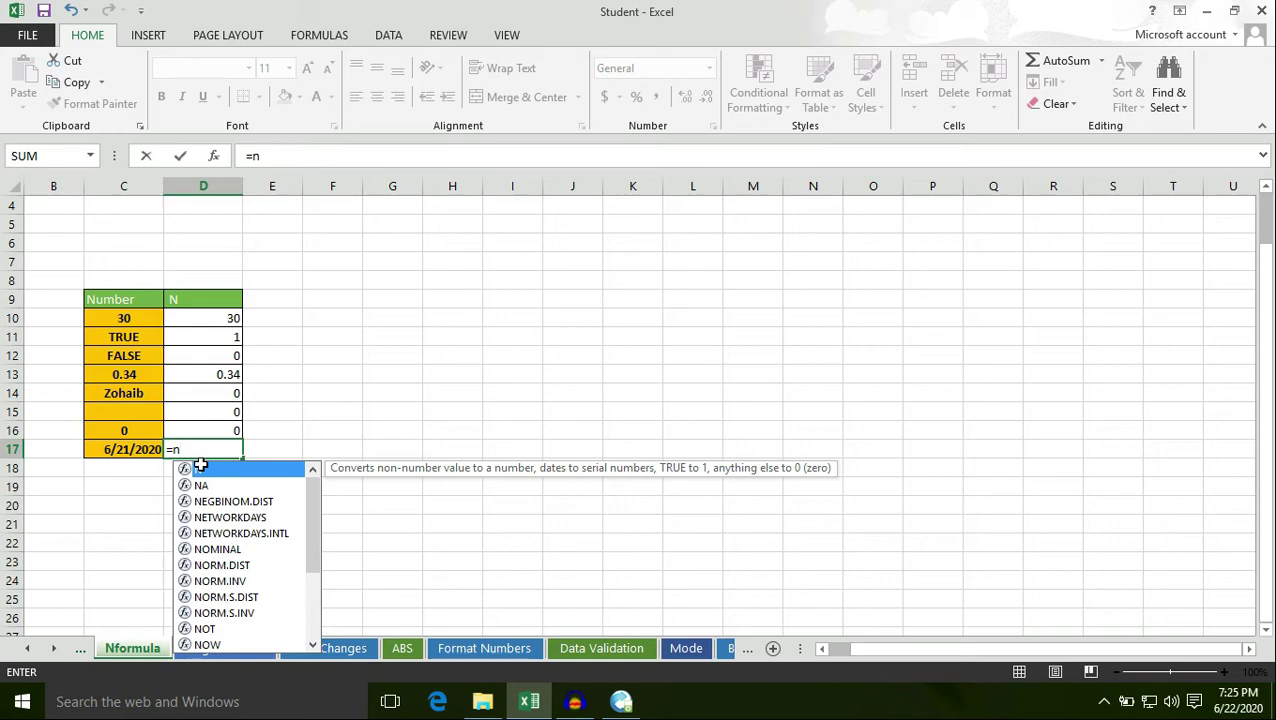
double_click(180, 466)
click(131, 449)
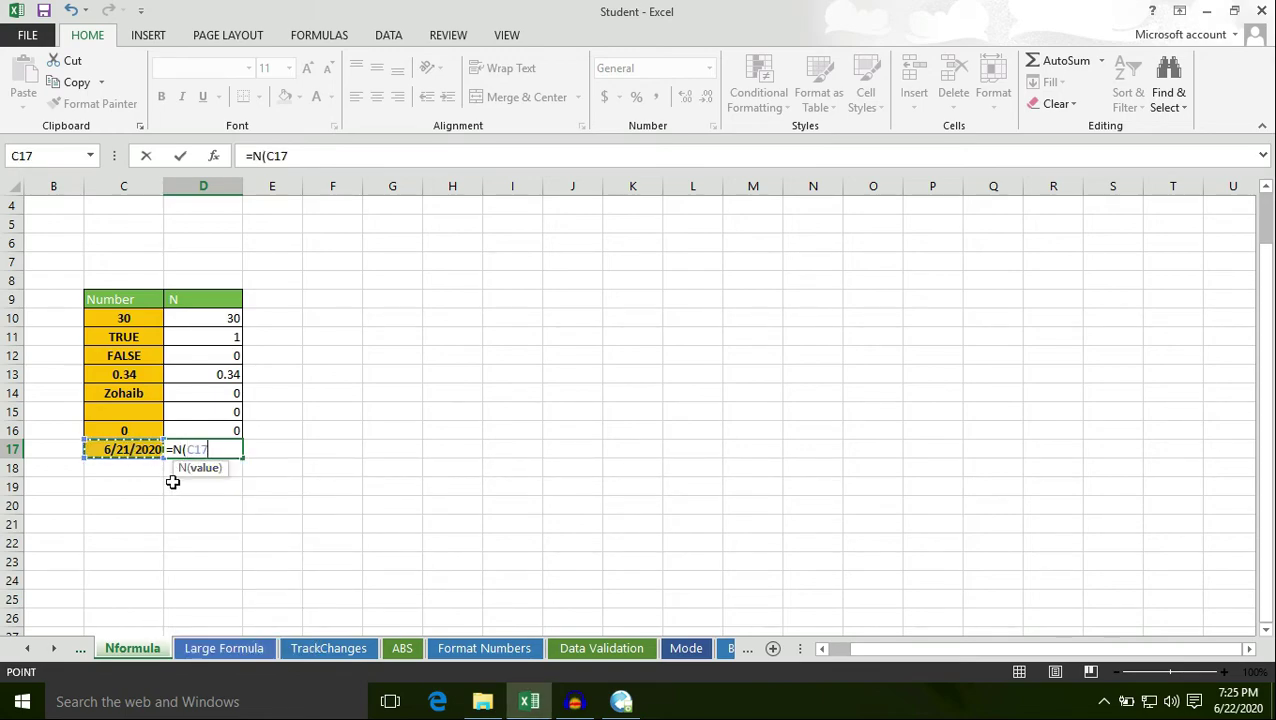
text())
key(Return)
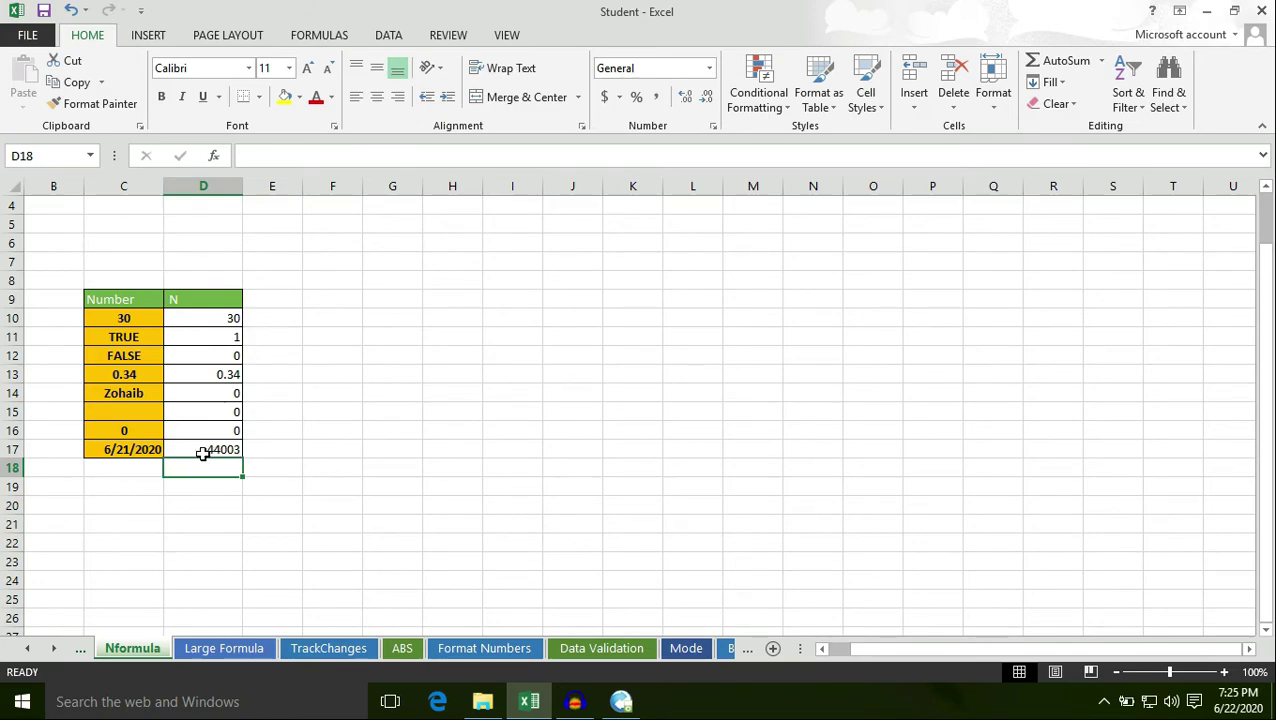
click(219, 451)
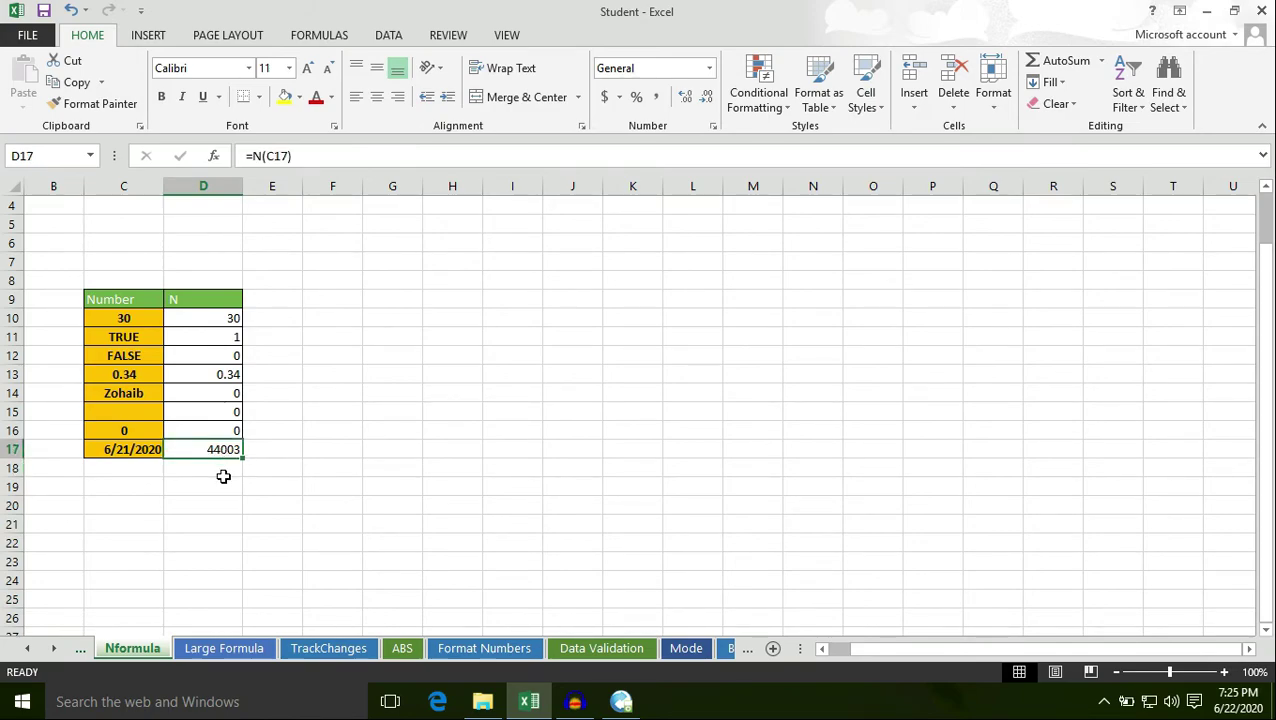
click(139, 450)
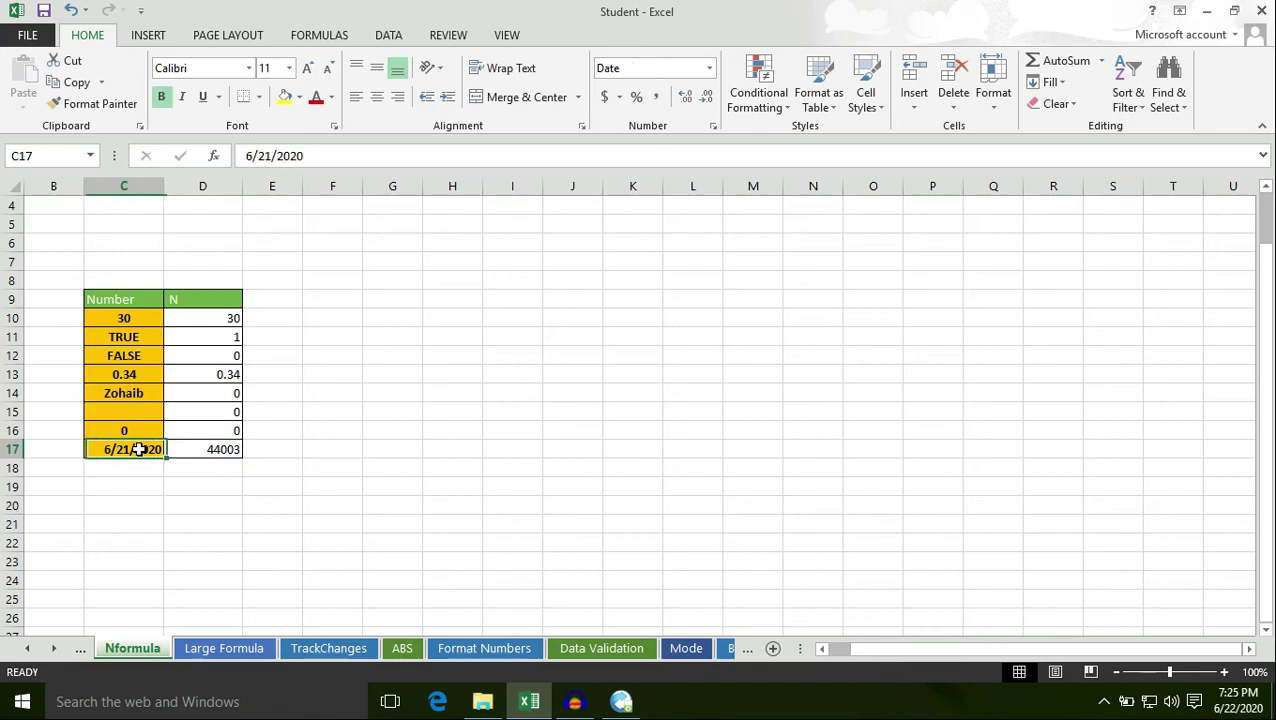
click(220, 451)
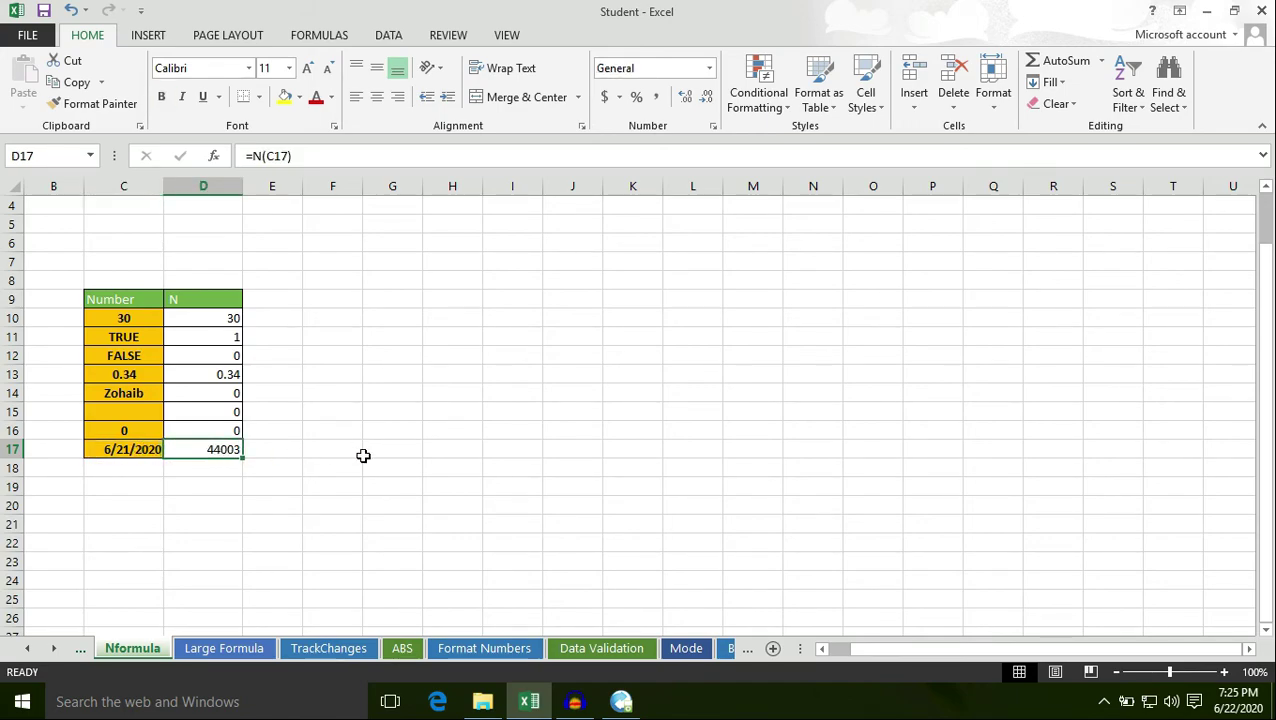
click(138, 318)
click(130, 335)
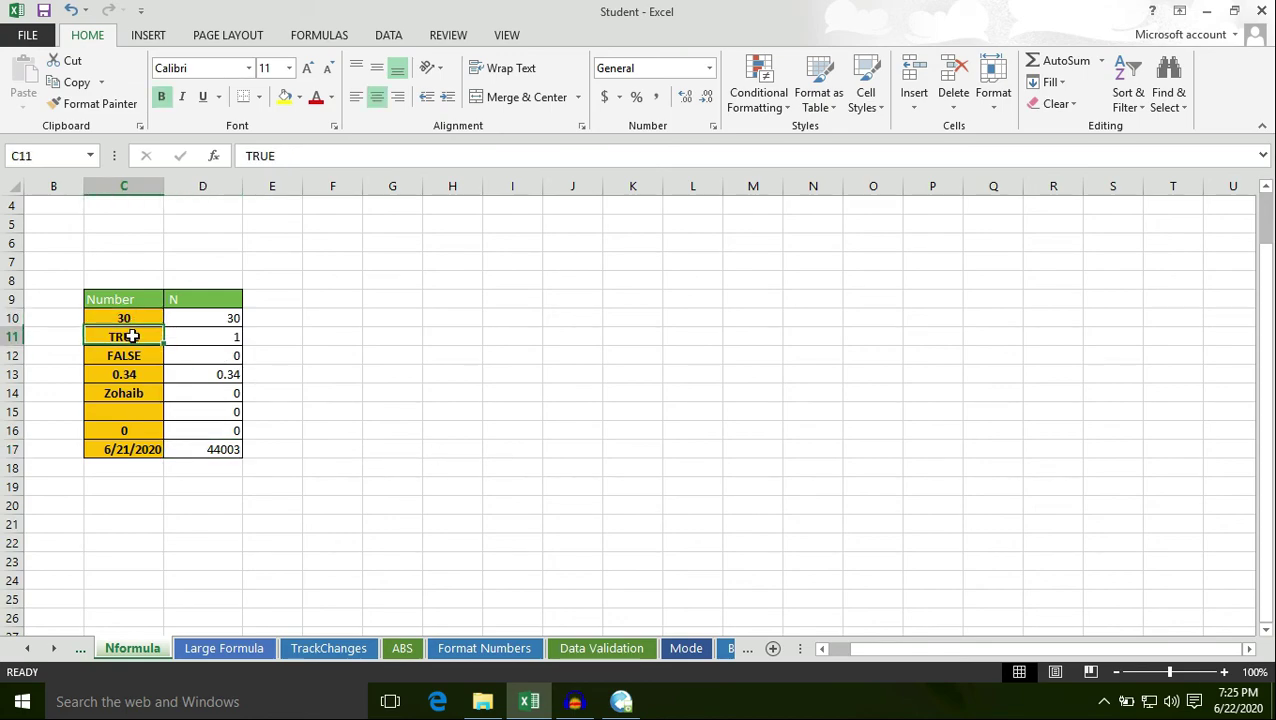
click(134, 358)
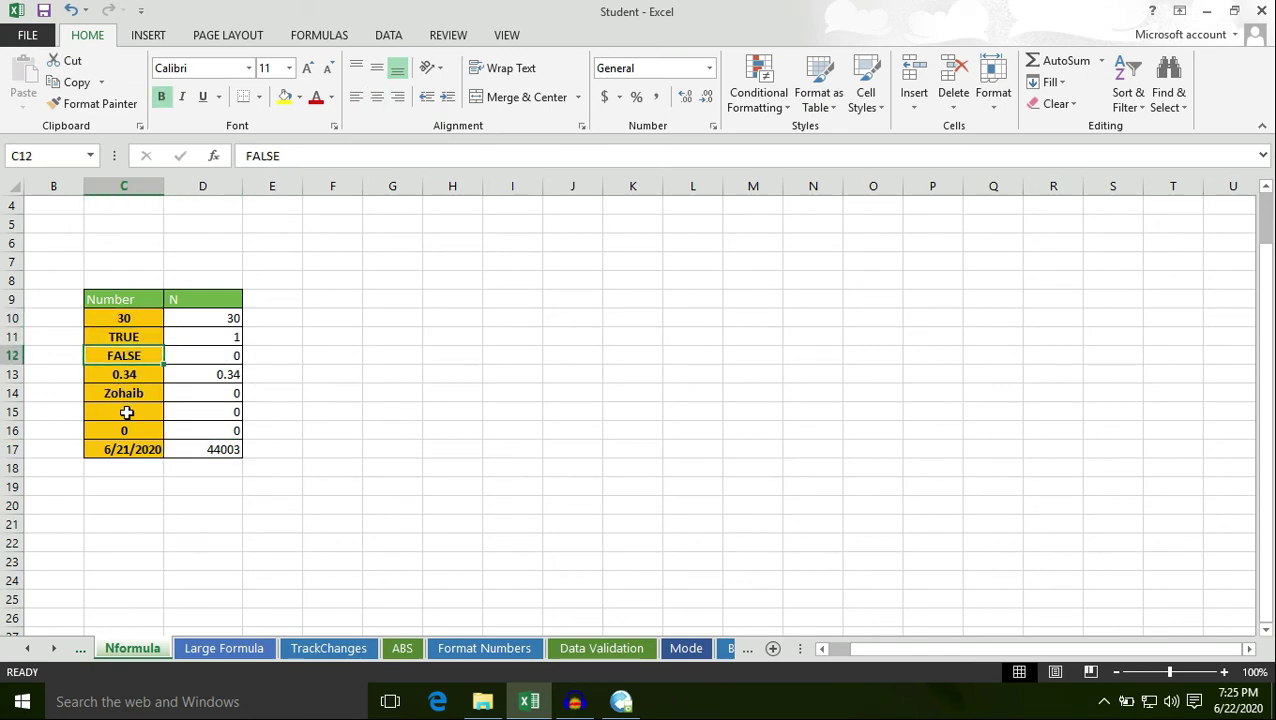
click(125, 412)
click(115, 398)
click(134, 436)
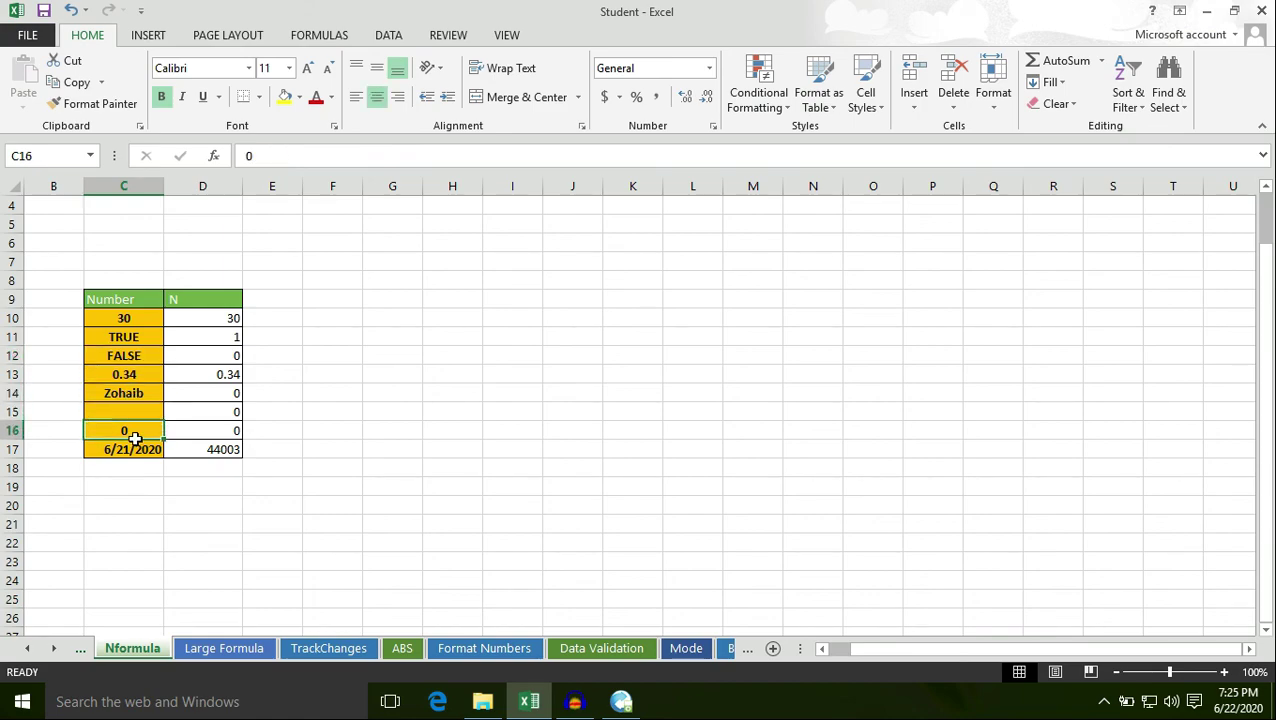
click(145, 453)
click(340, 447)
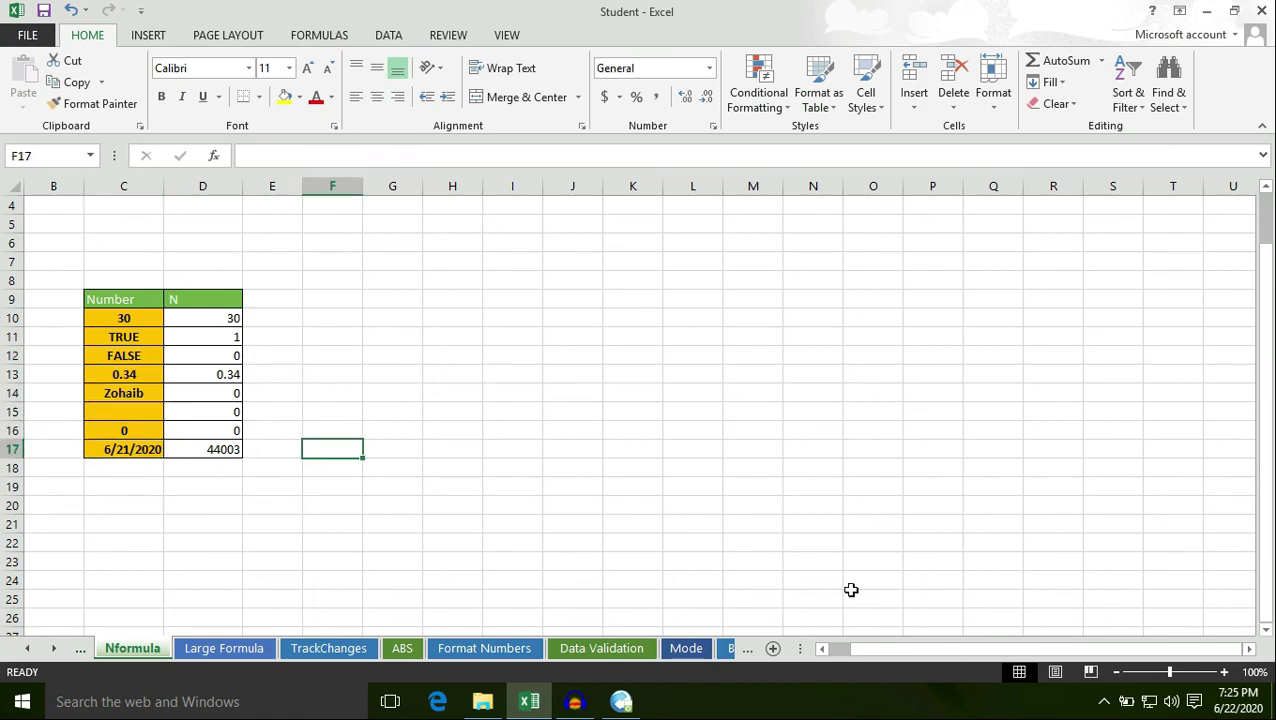